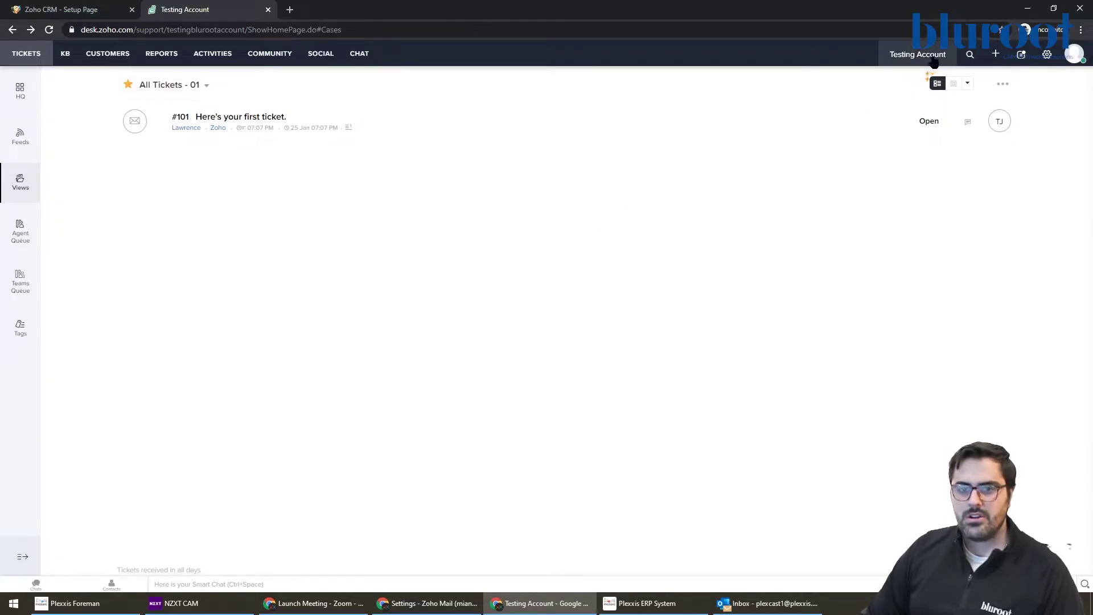
Step: From the Setup menu, open the Email channel's Support Email Address page
left_click(1046, 57)
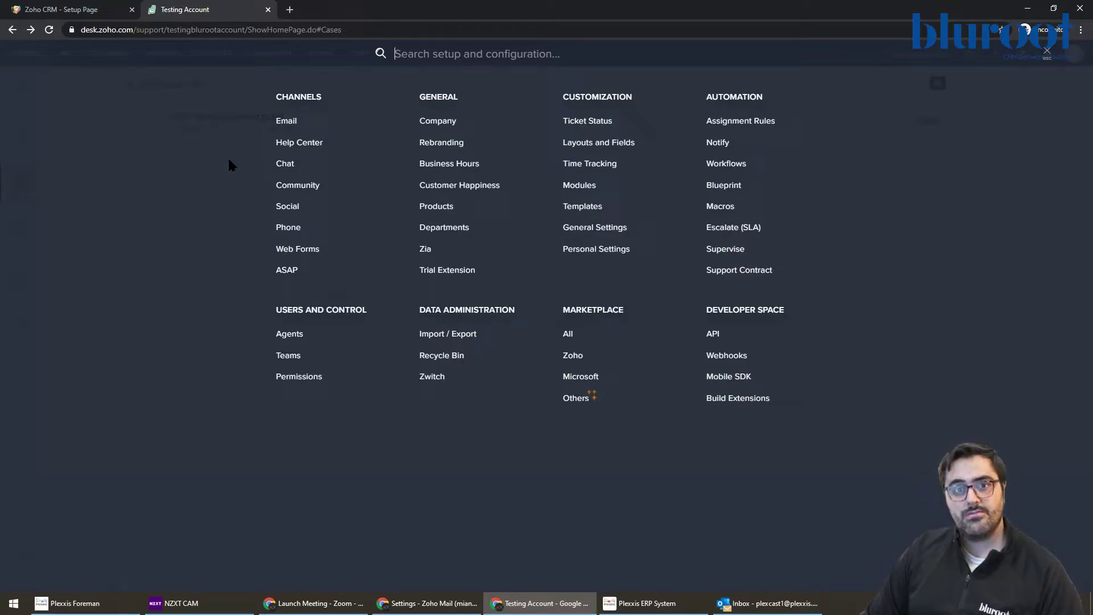
left_click(285, 123)
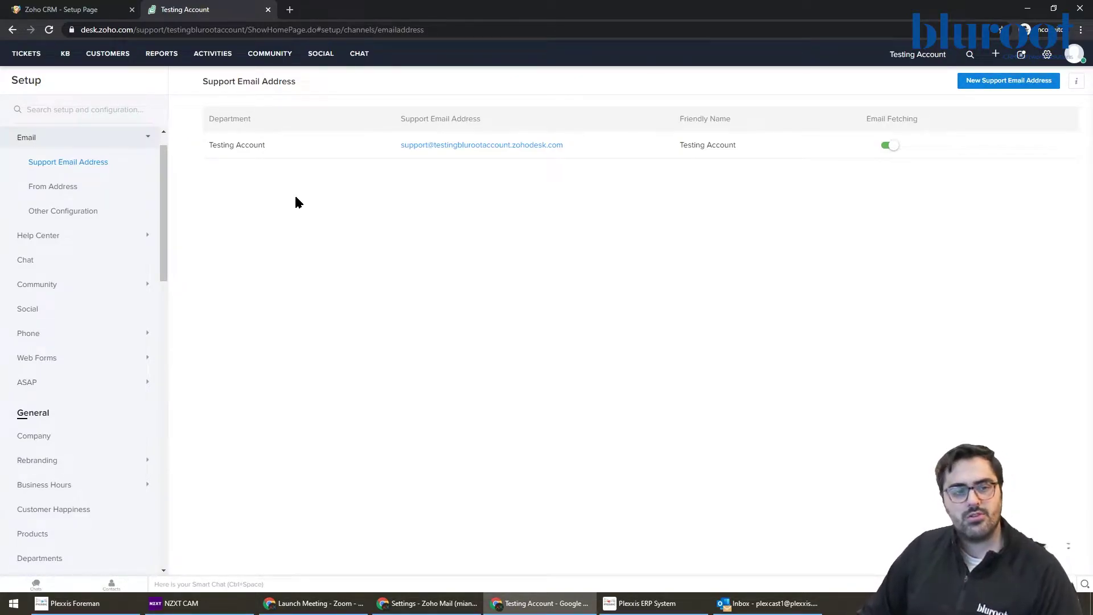
Step: Start a new From Address with the company support address and friendly name 'BluRoot Suppor'
left_click(84, 187)
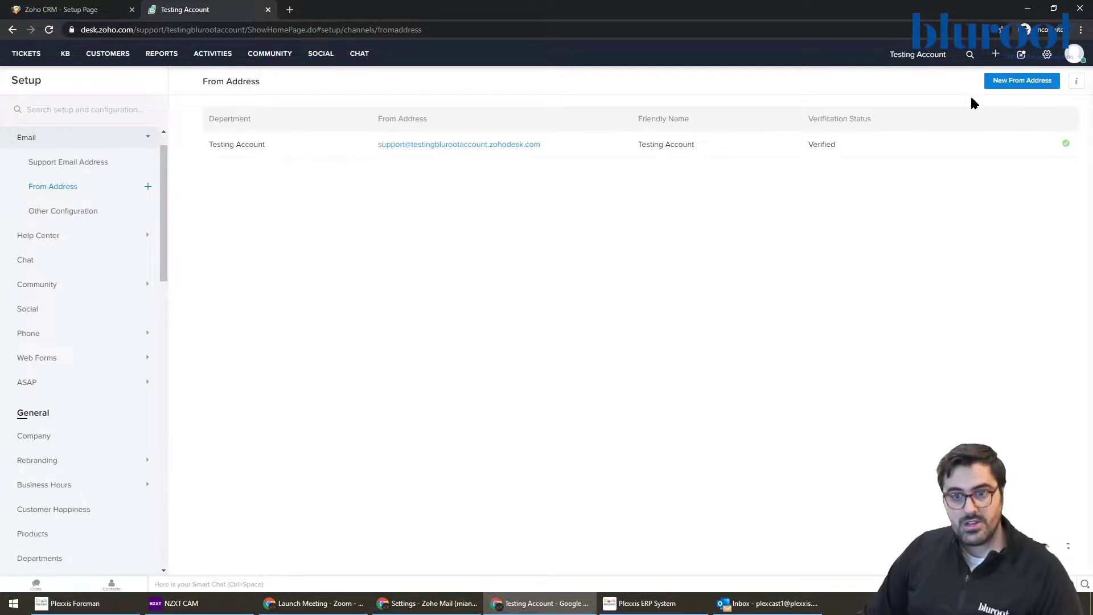
left_click(1021, 85)
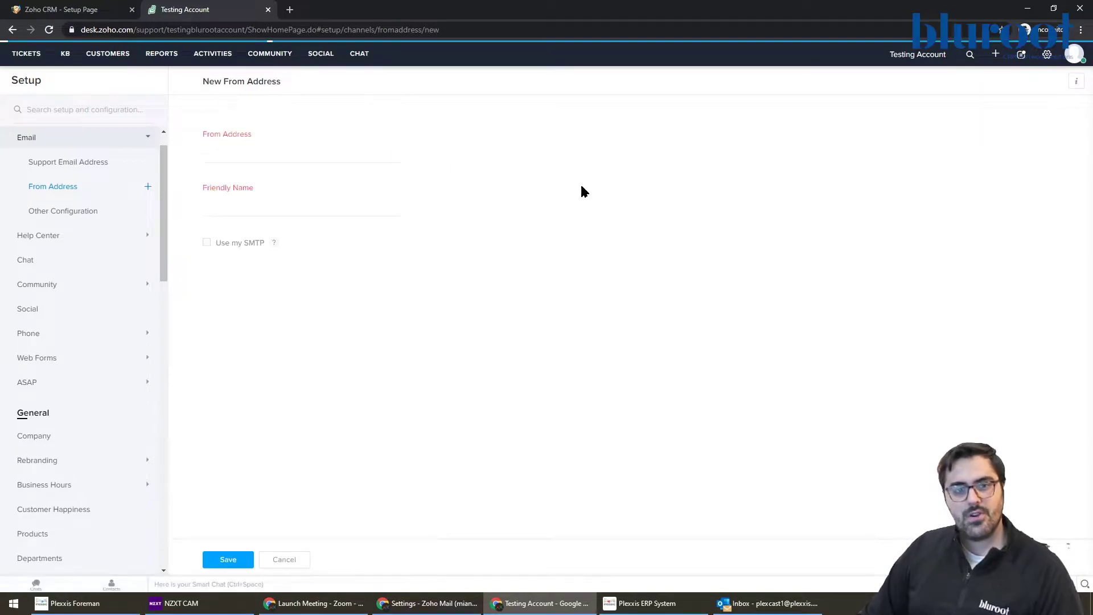
left_click(268, 149)
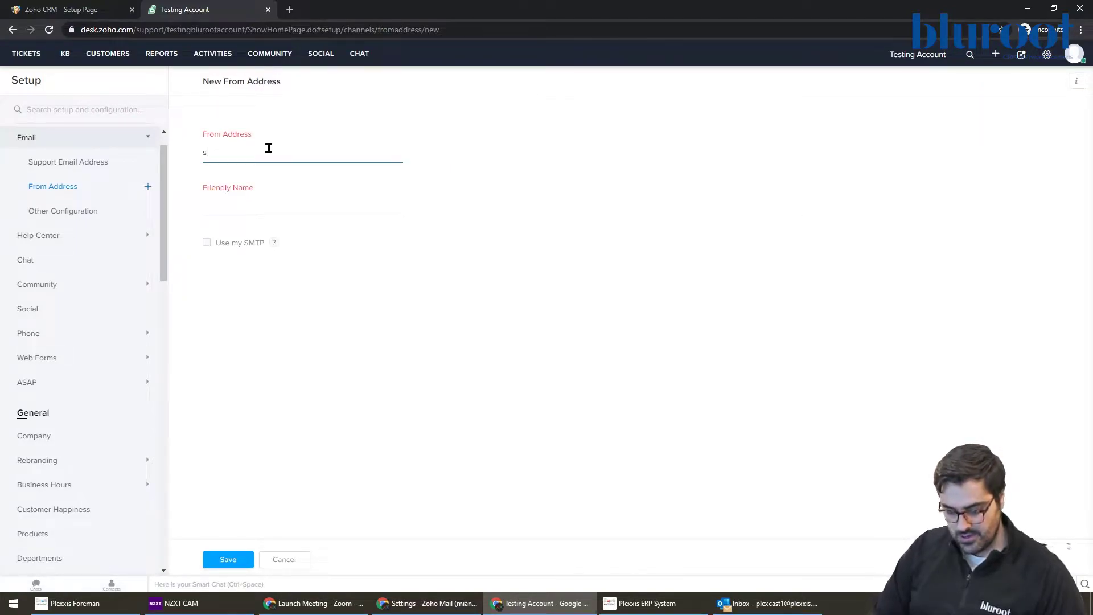
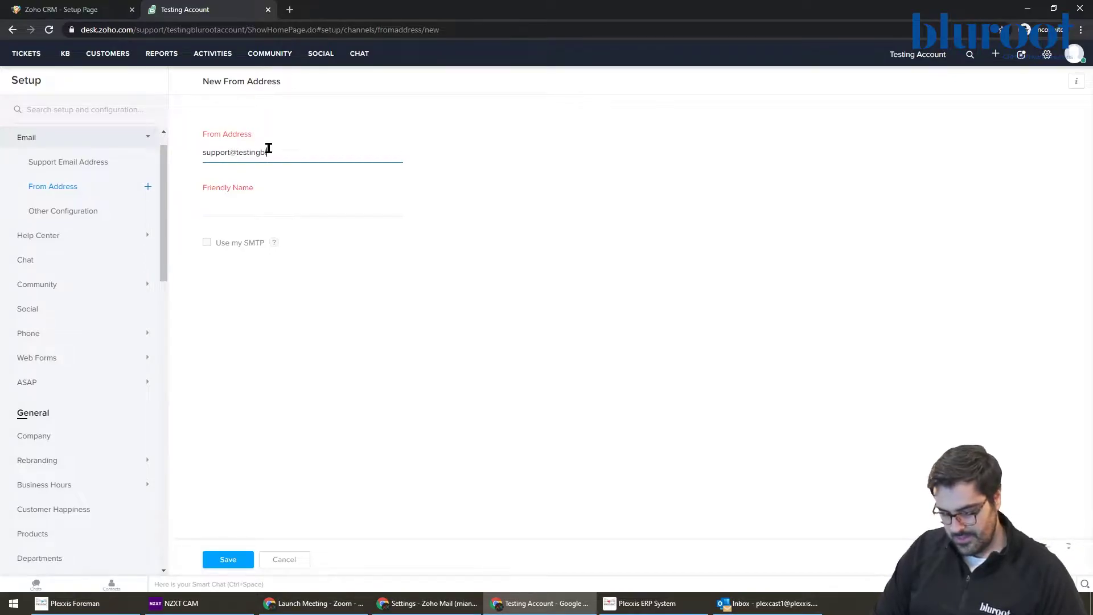
key("Tab")
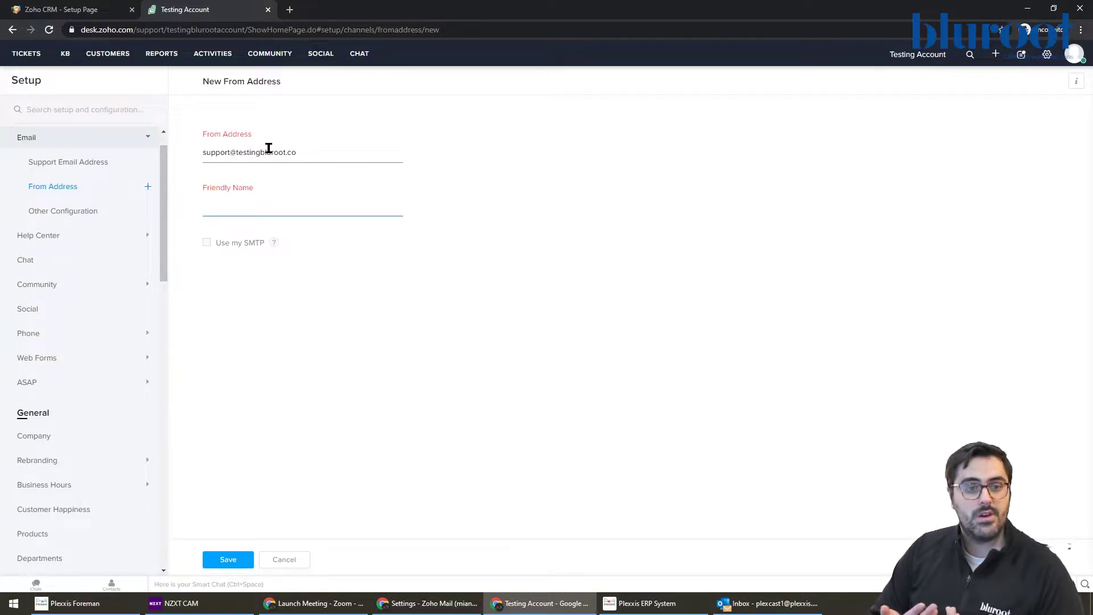
type("BluRo")
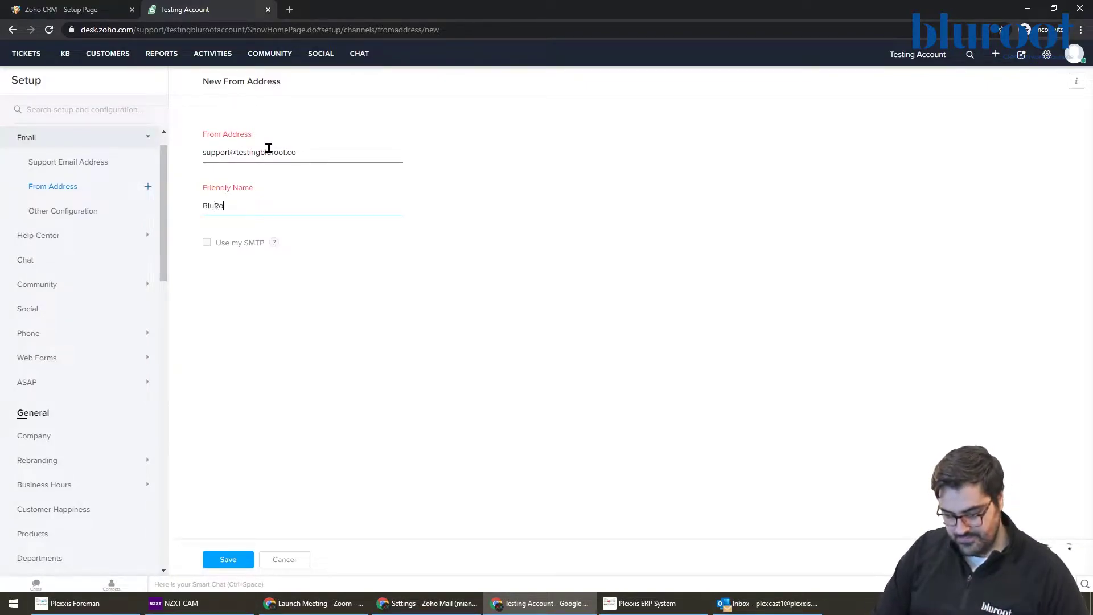
type("ot Support")
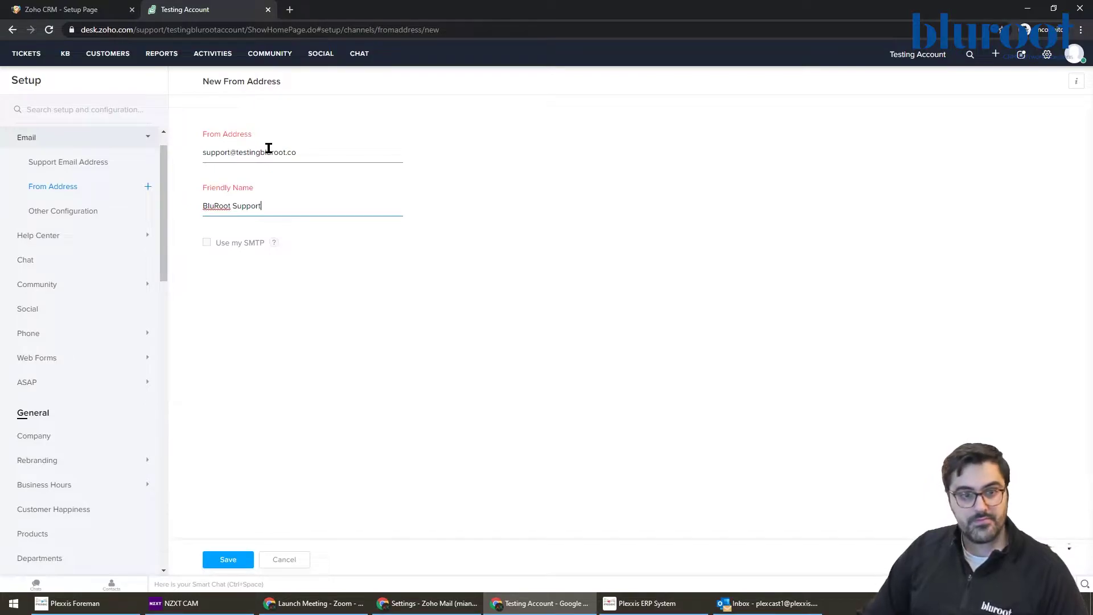
Step: Leave Use my SMTP turned off and save the new from address
left_click(209, 243)
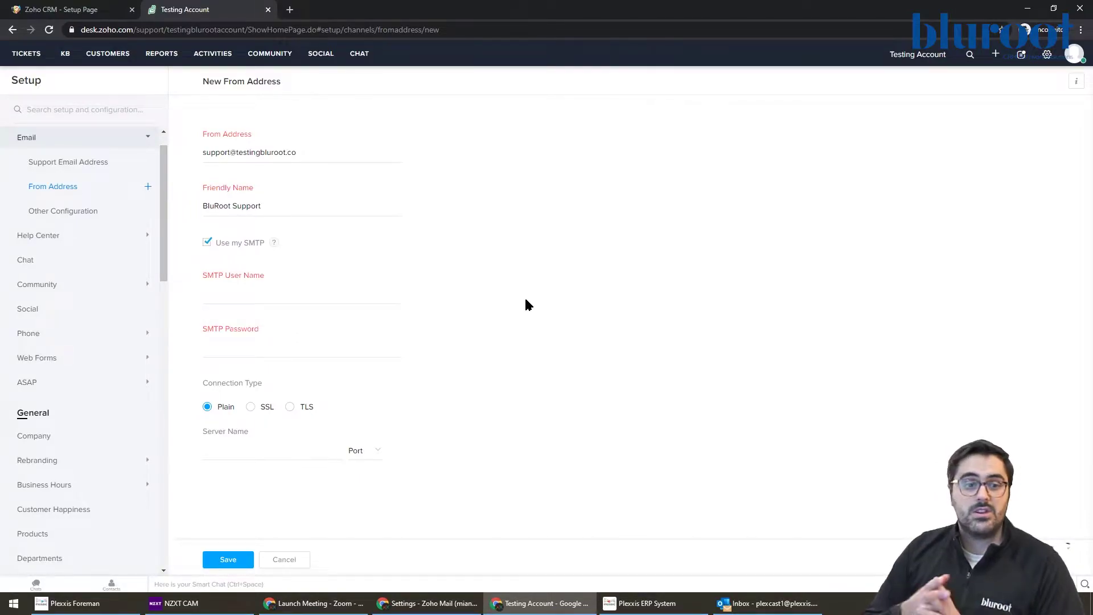
left_click(266, 291)
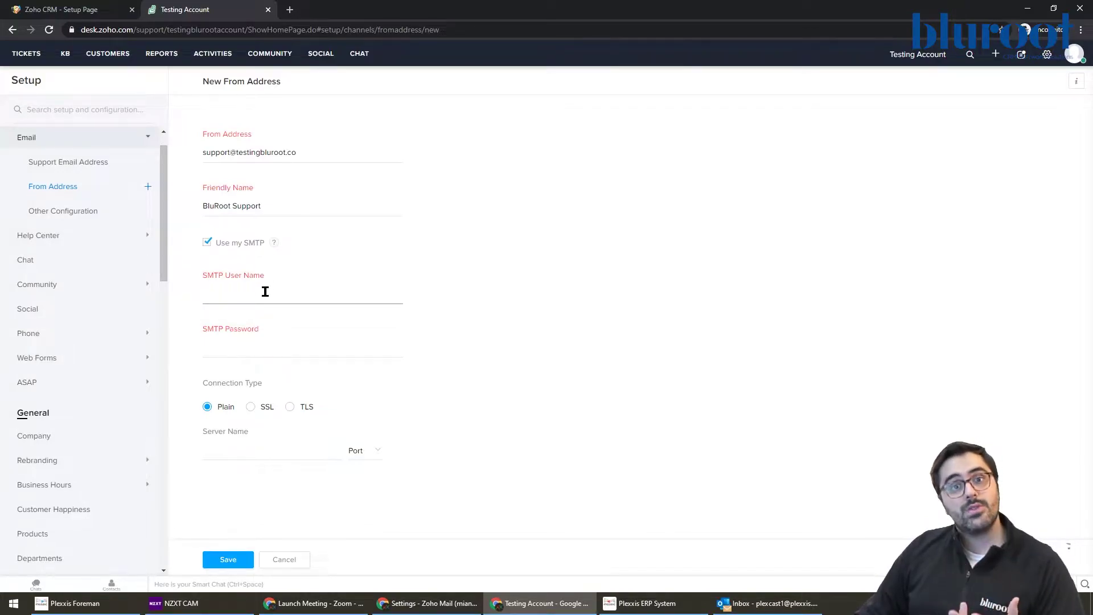
left_click(274, 286)
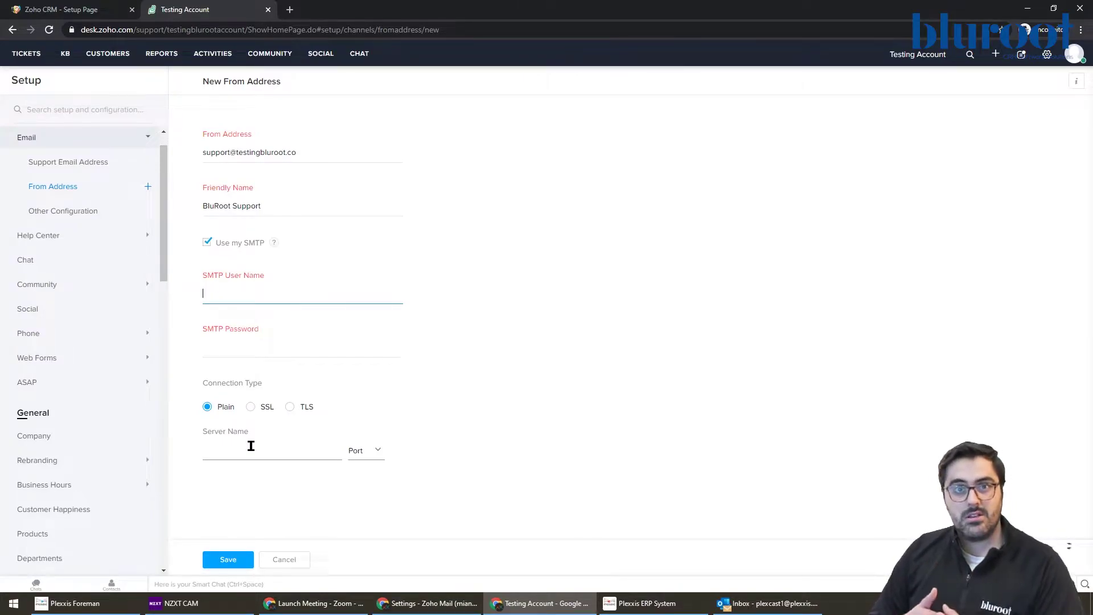
left_click(206, 246)
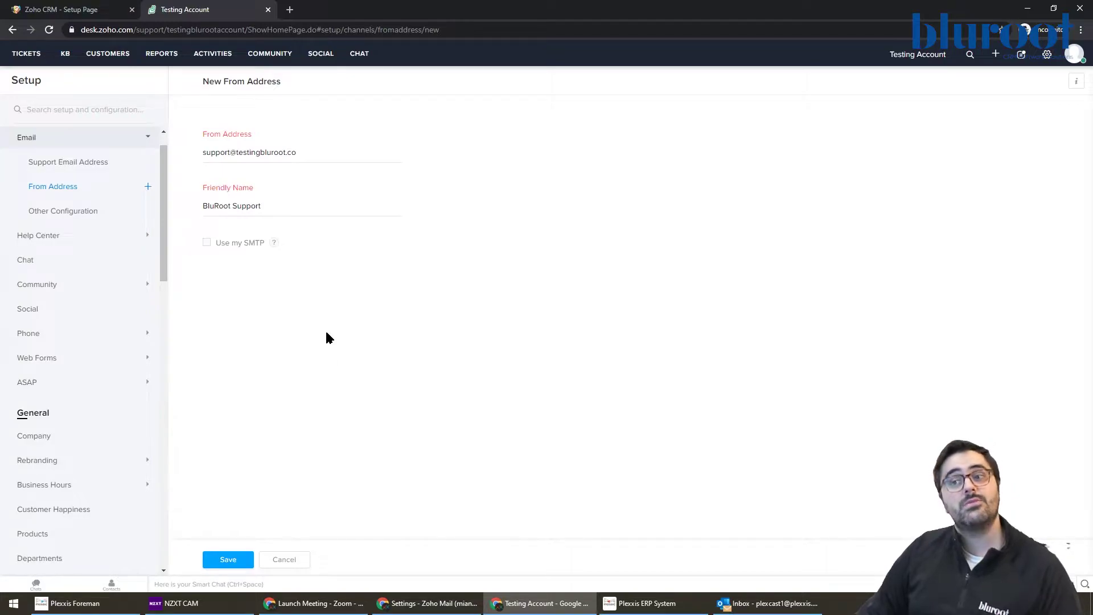
left_click_drag(298, 152, 201, 153)
left_click(241, 559)
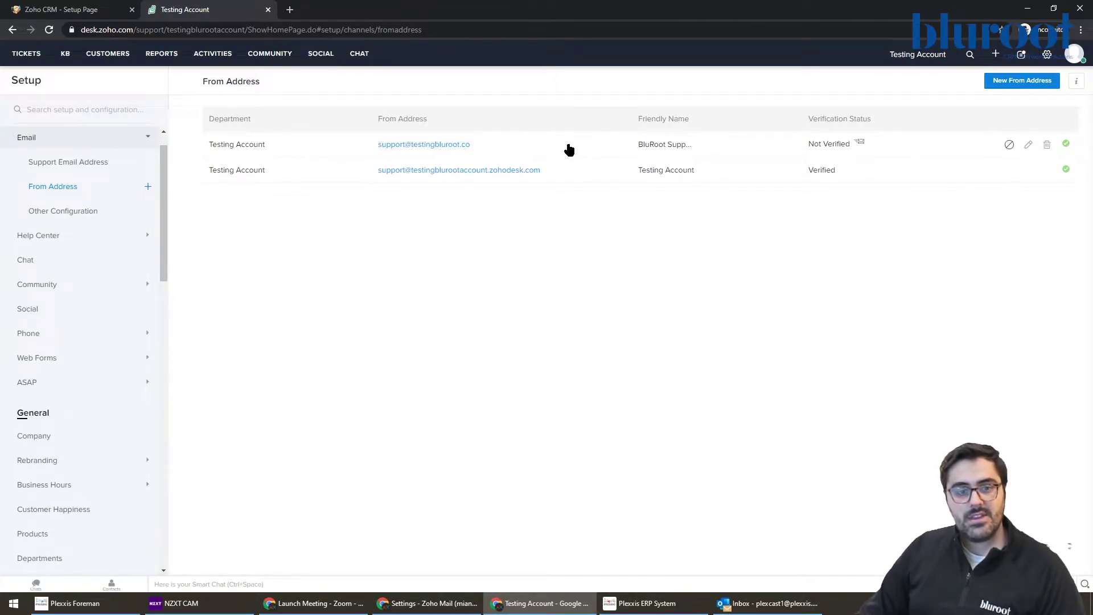
Step: Check the new address's department, then reopen the setup and configuration menu
left_click_drag(291, 142, 212, 146)
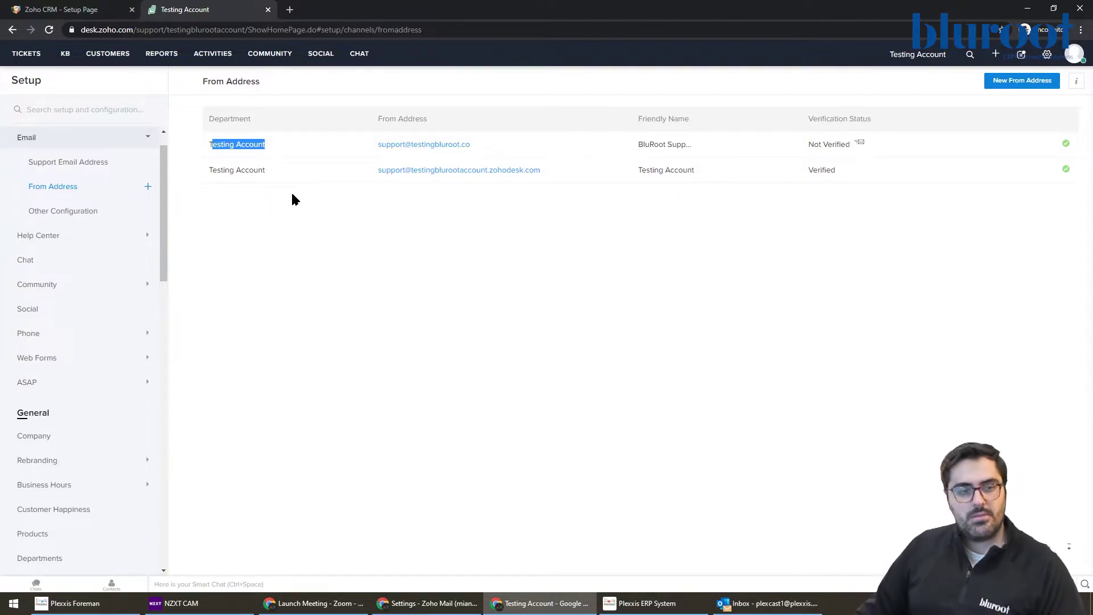
left_click(1047, 54)
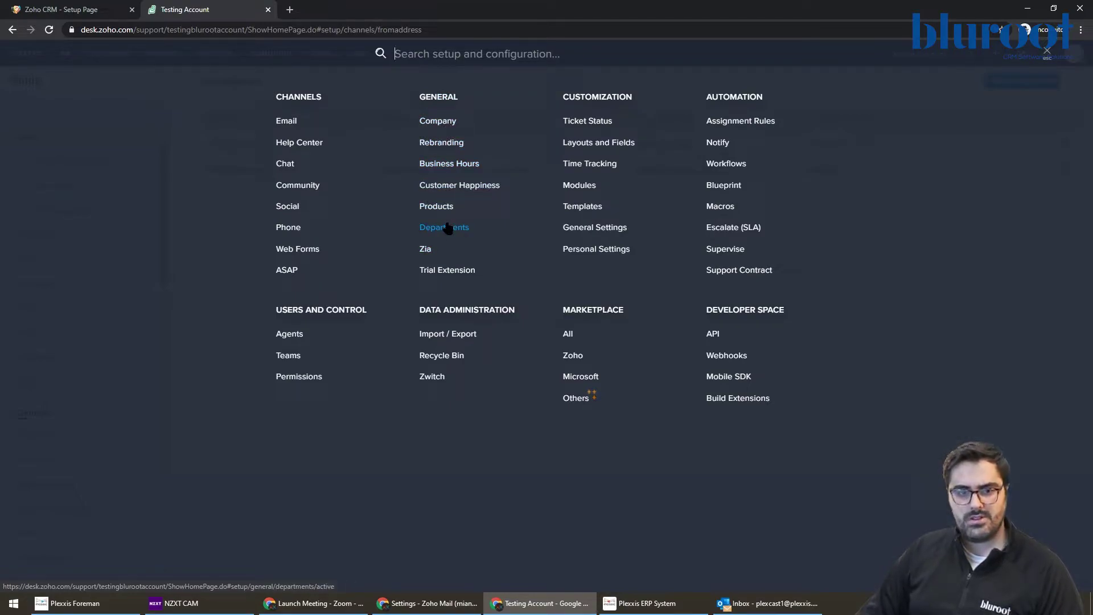
Step: Go through Company and Rebranding to the Business Hours page, which has none configured
left_click(447, 121)
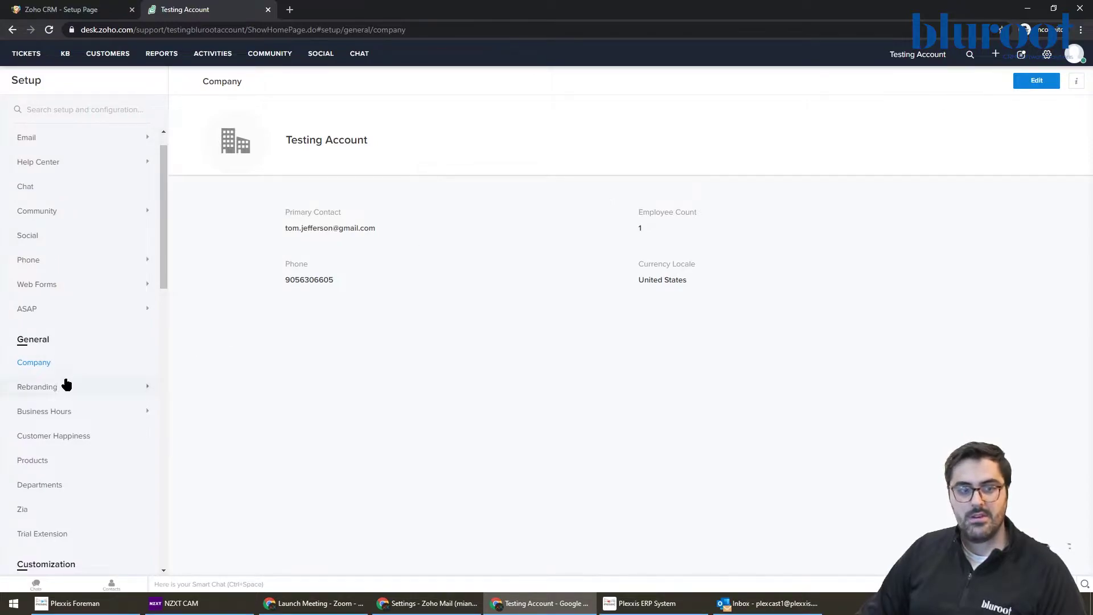
left_click(67, 387)
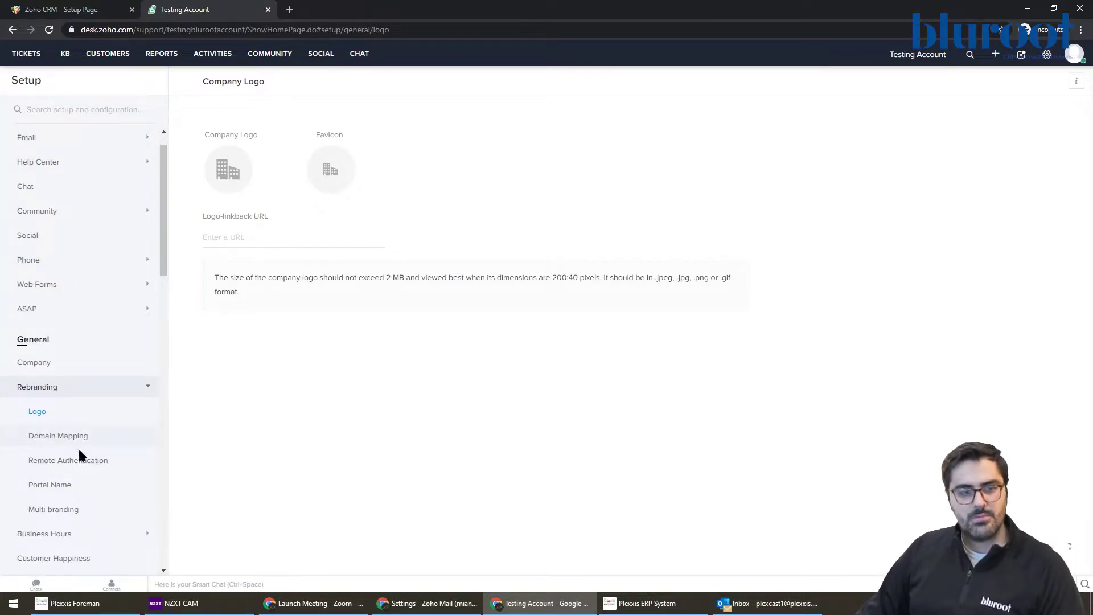
scroll(102, 458, "down", 1)
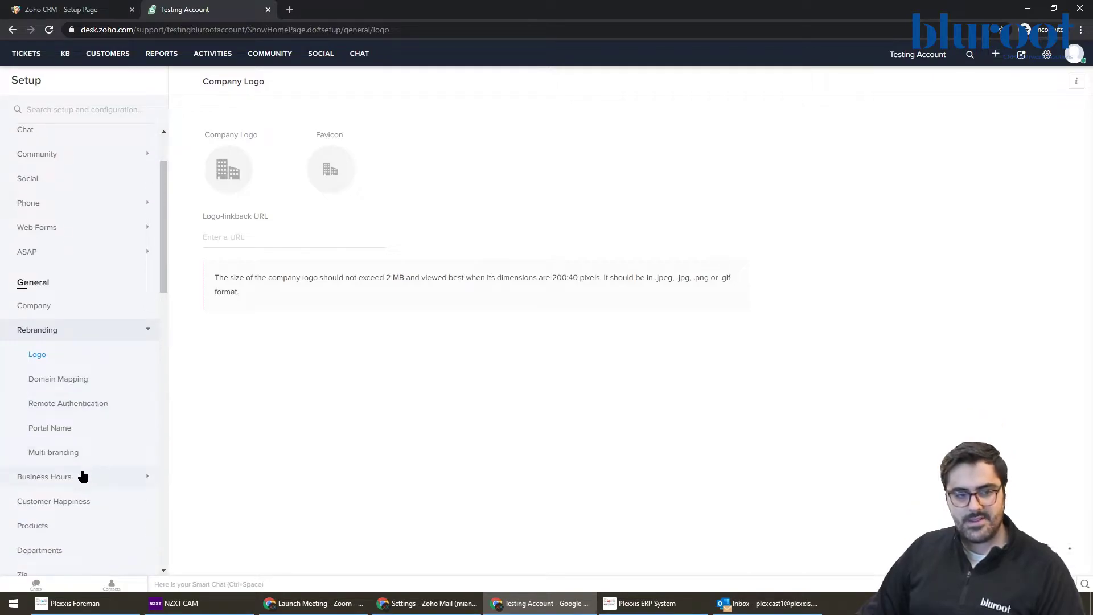
left_click(79, 479)
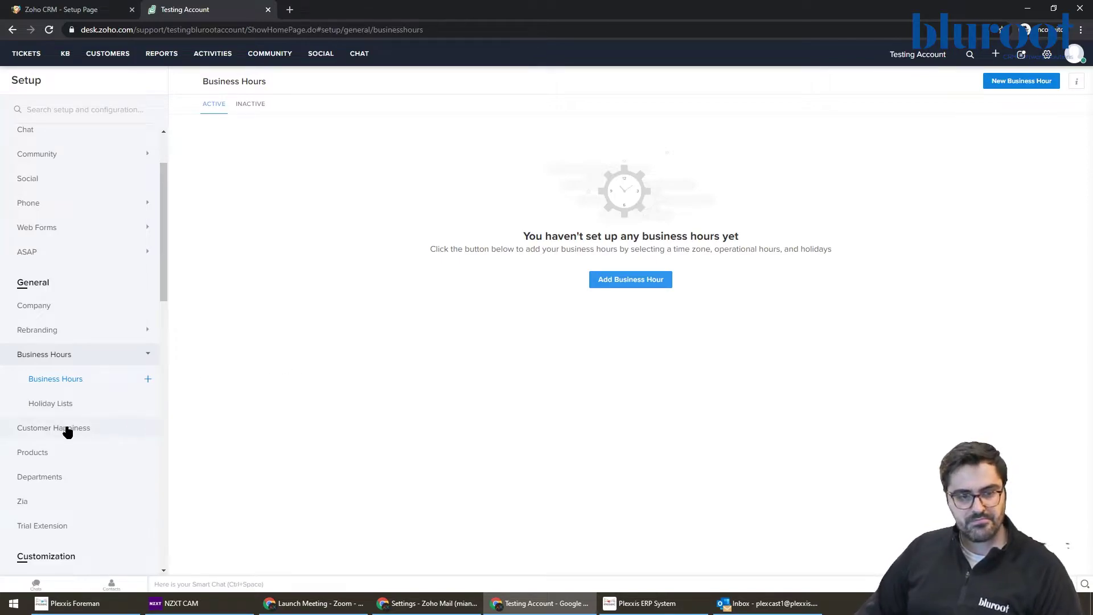
Step: Open General > Departments, showing Testing Account as the only department
left_click(49, 478)
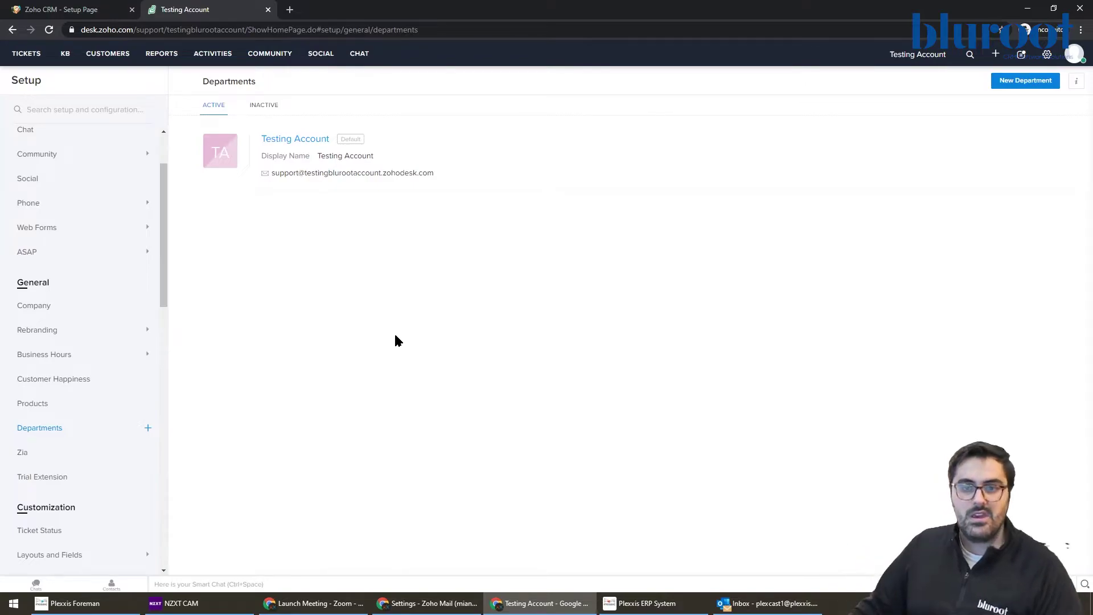
Step: Add a new department named 'Billing Department' and continue to its Channels page
left_click(1042, 81)
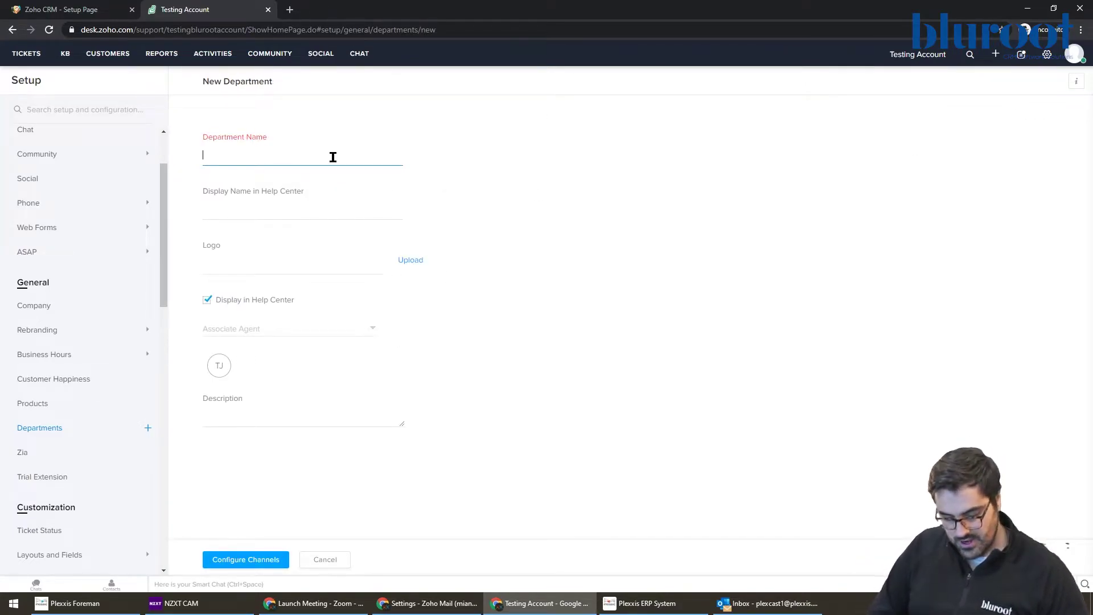
type("Billing Depar")
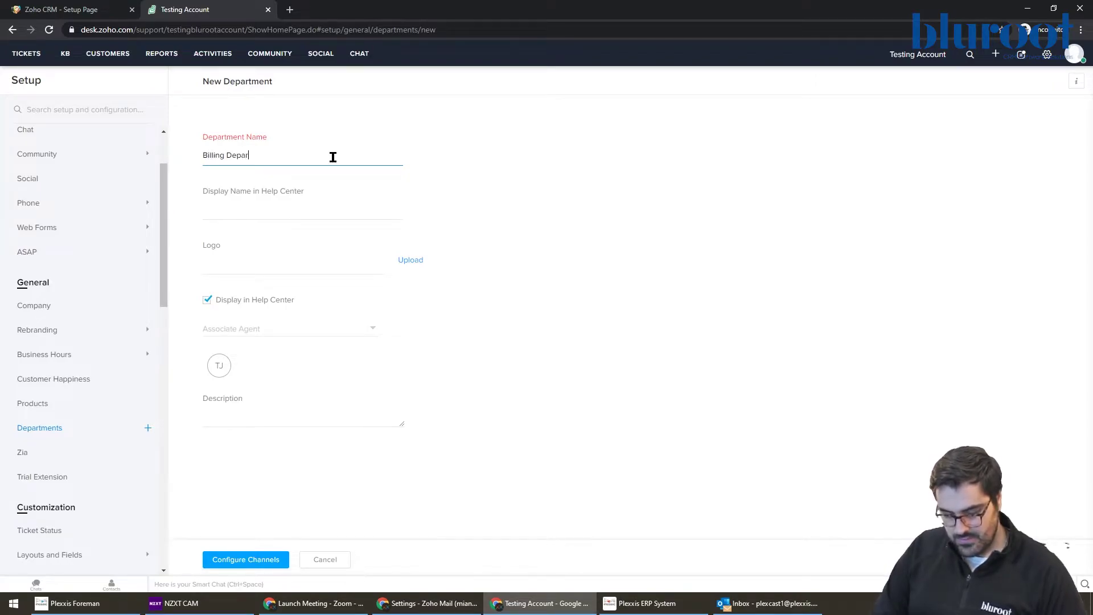
type("tment")
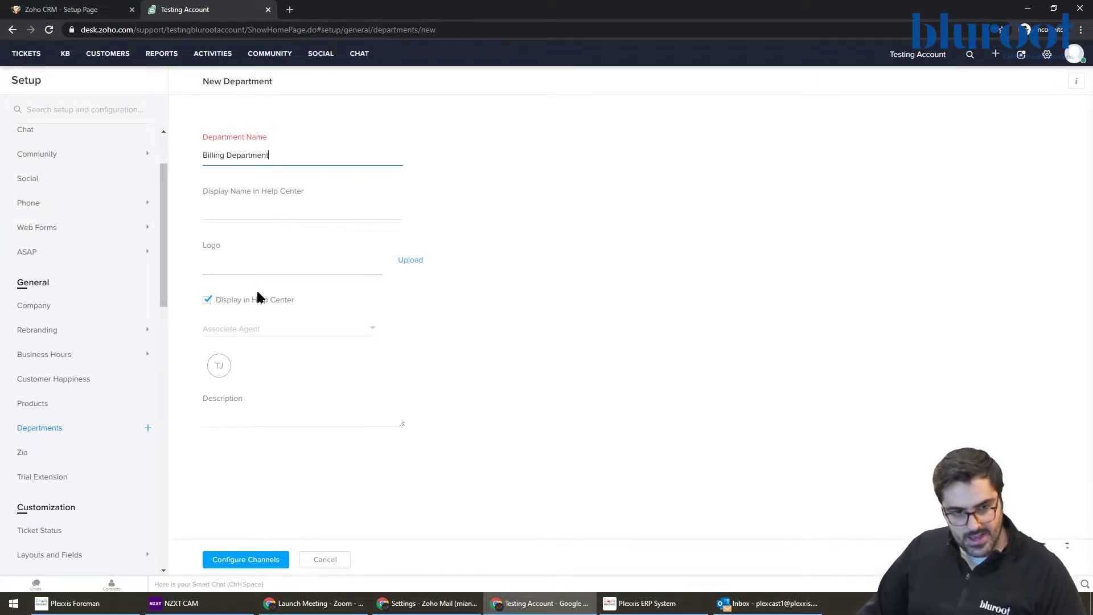
left_click(249, 556)
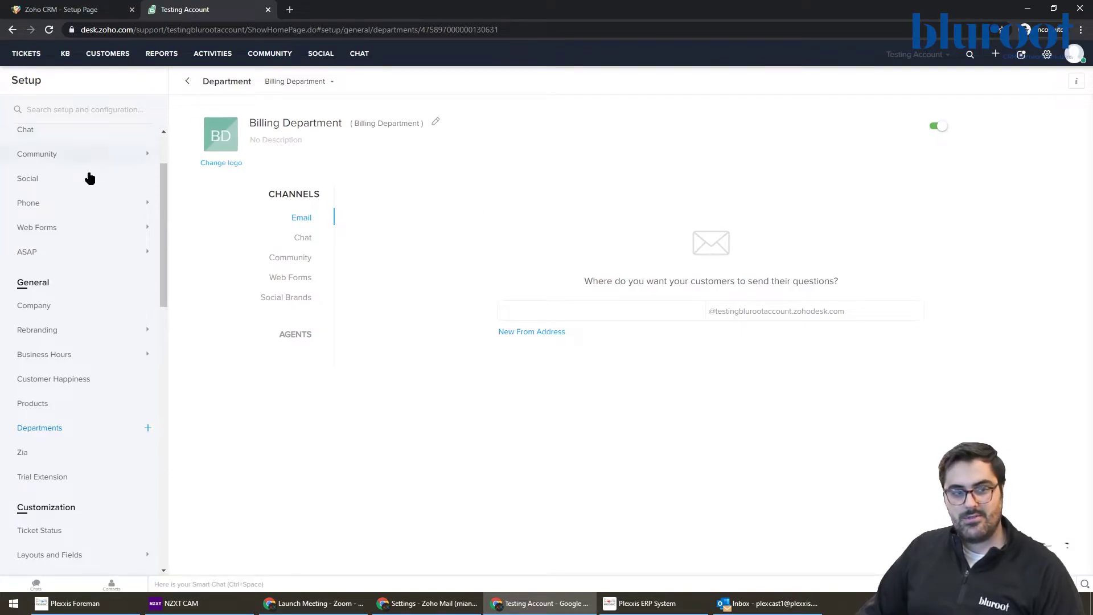
Step: Start a new support email address for Billing Department, then discard it unsaved
scroll(91, 182, "up", 2)
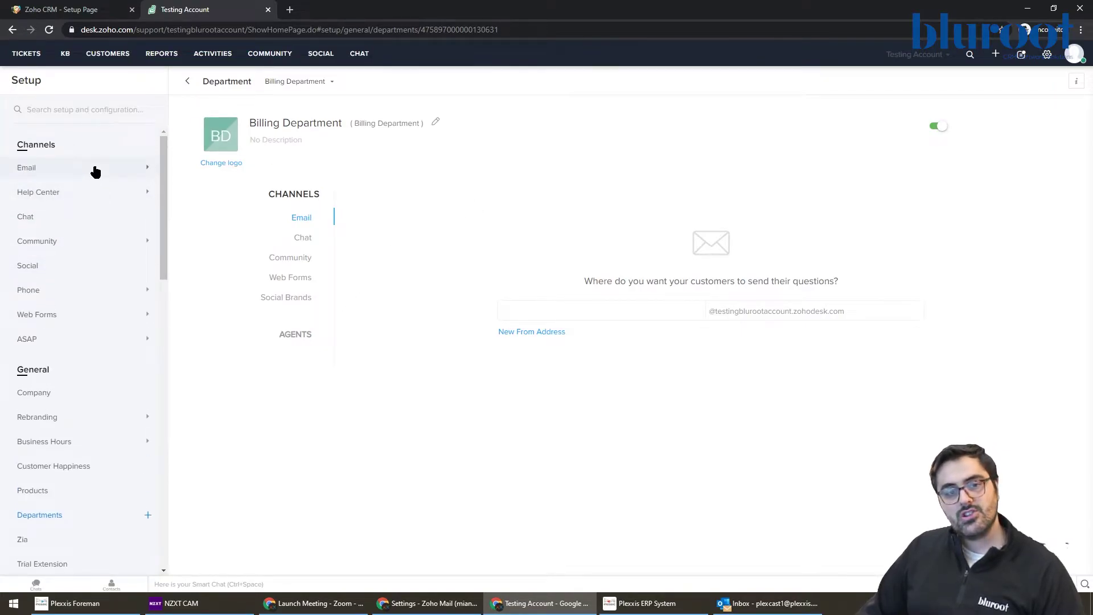
left_click(95, 172)
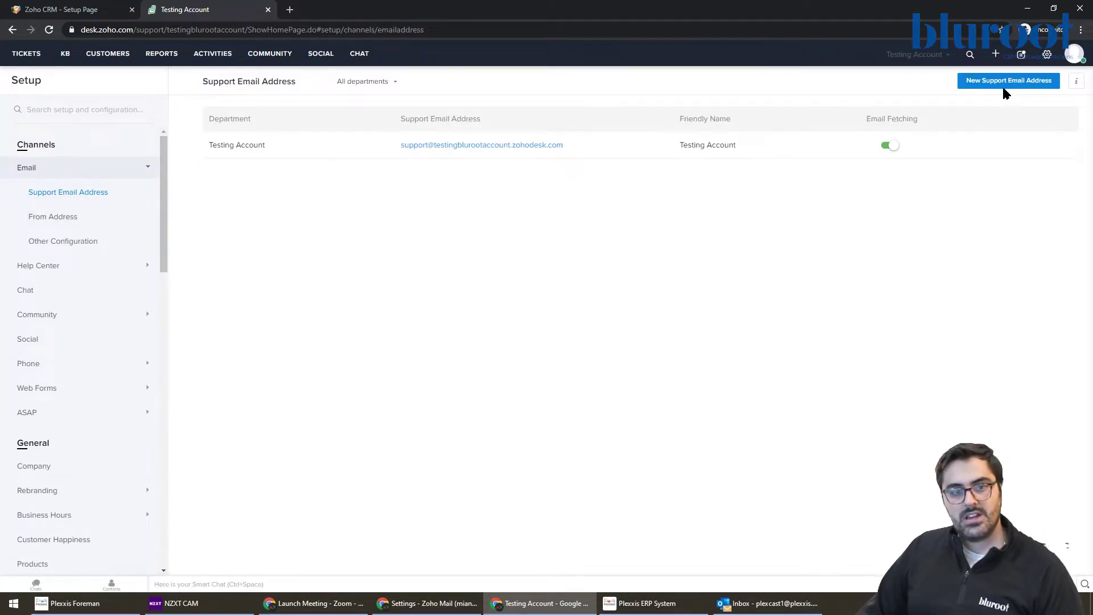
left_click(379, 82)
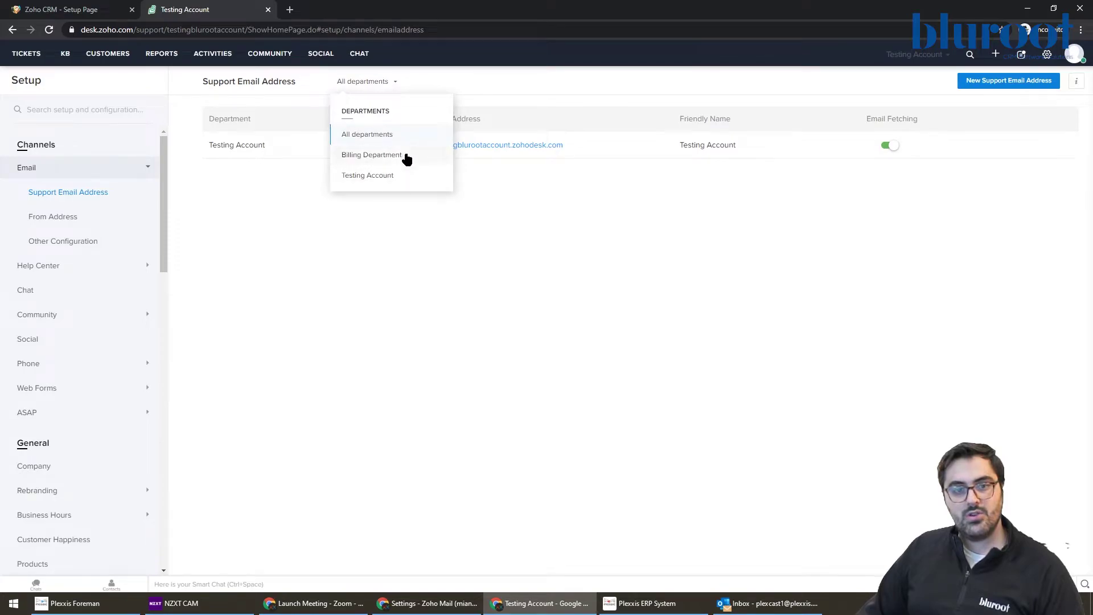
left_click(974, 84)
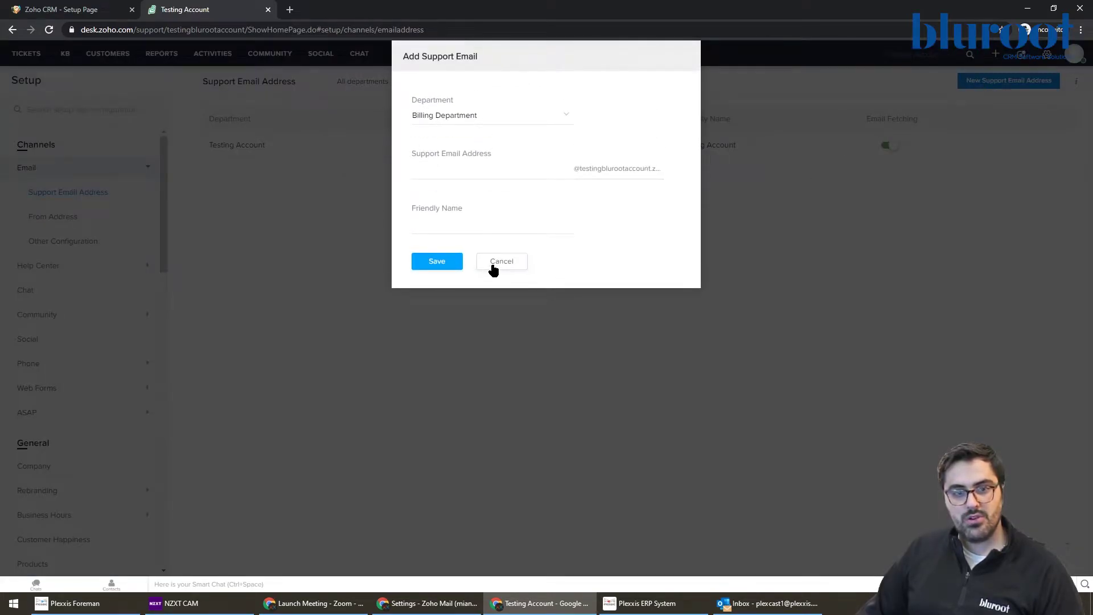
left_click(499, 116)
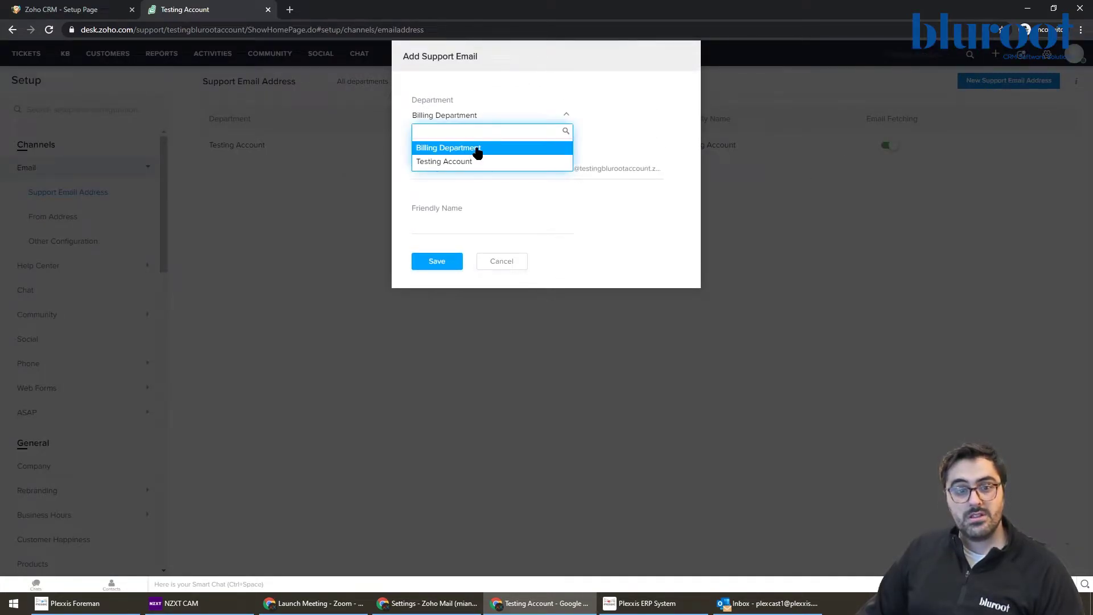
left_click(478, 149)
left_click(464, 172)
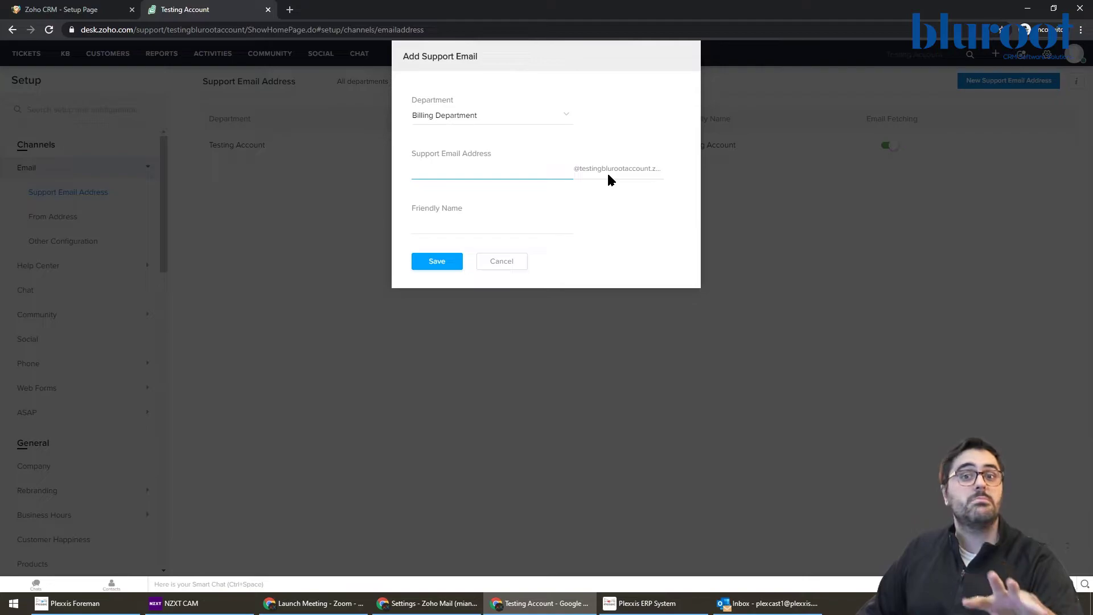
left_click(515, 261)
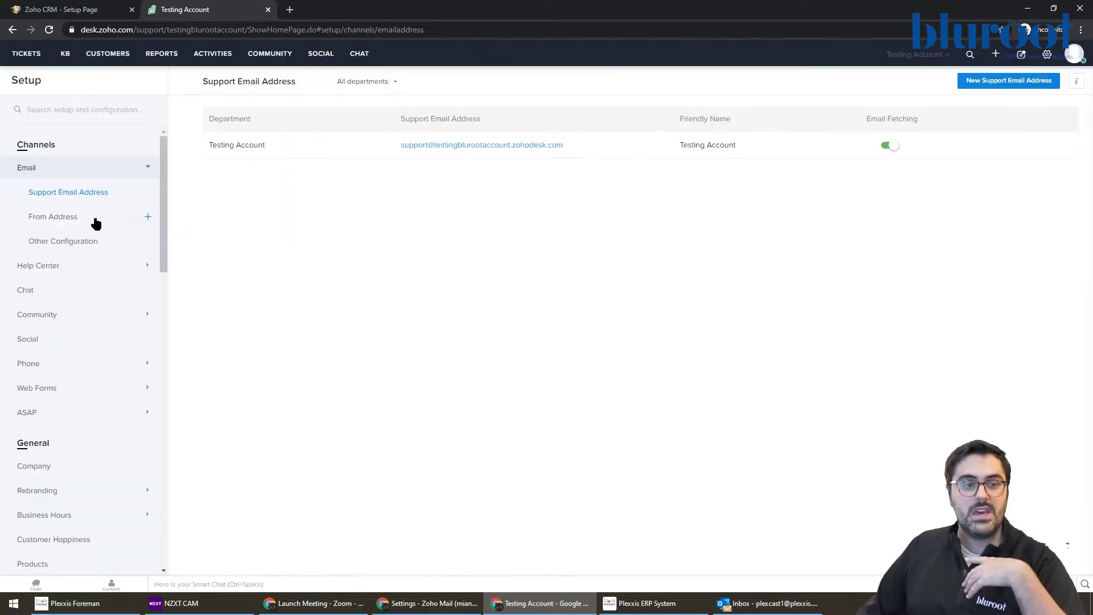
Step: Start a new From Address, discard it, and bring up the setup categories overview
left_click(45, 223)
left_click(995, 83)
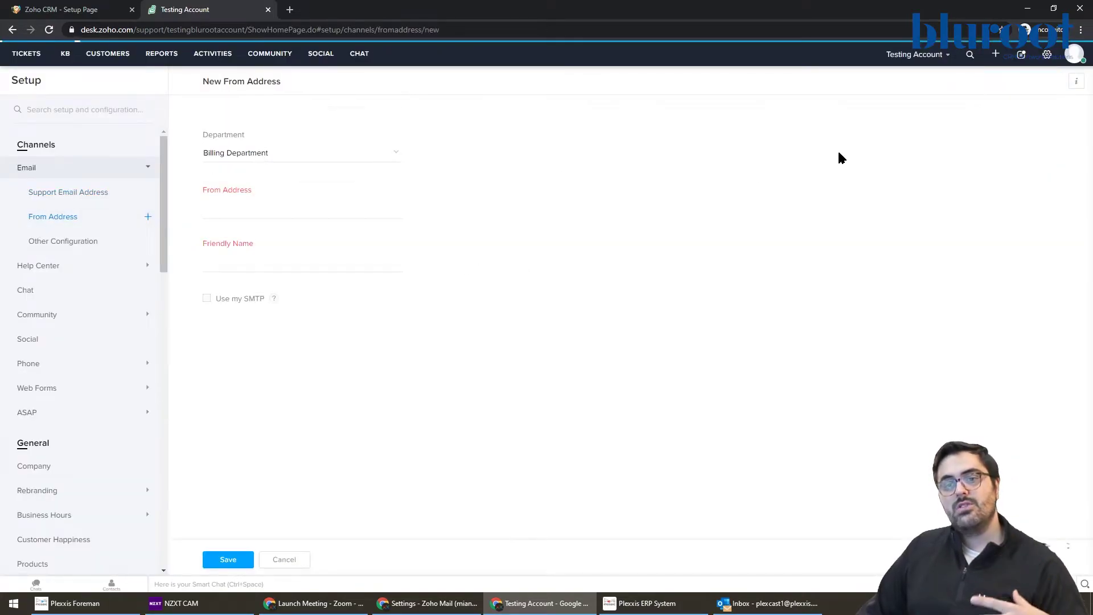
left_click(246, 211)
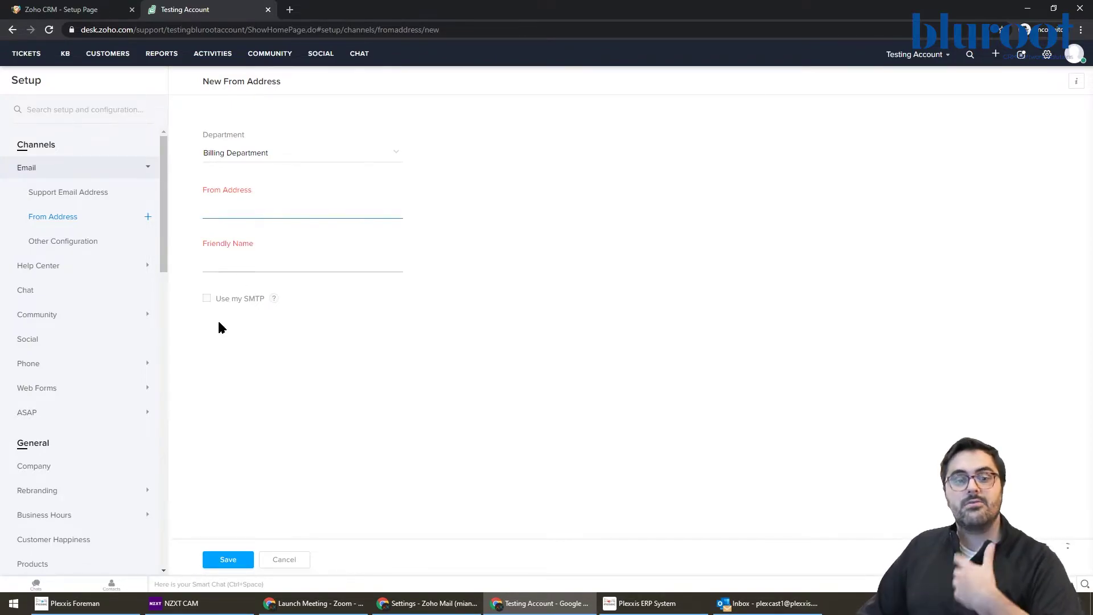
left_click(290, 562)
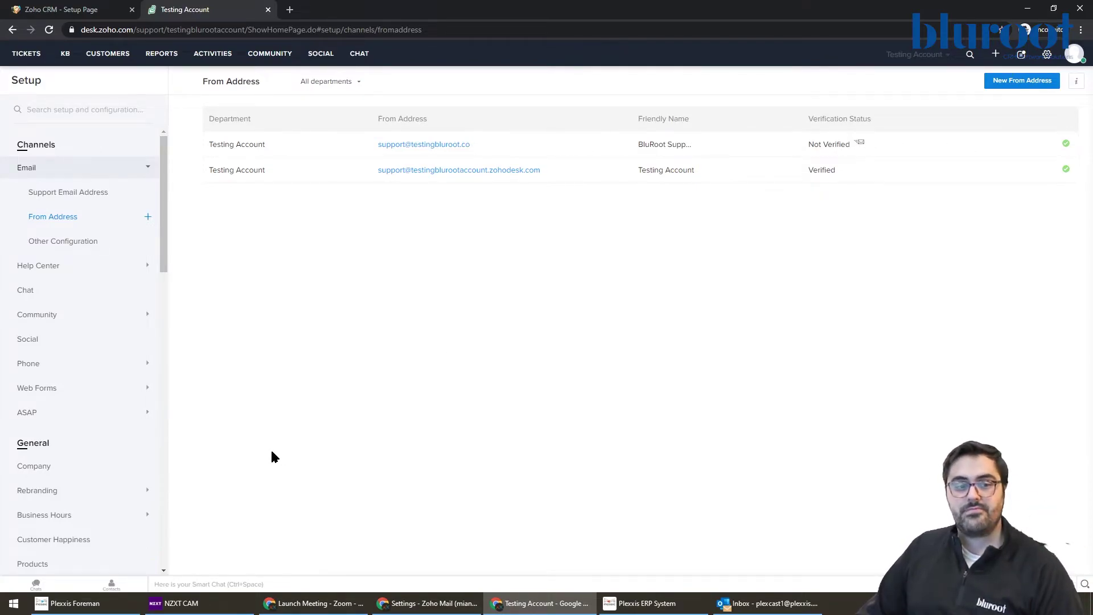
left_click(1046, 54)
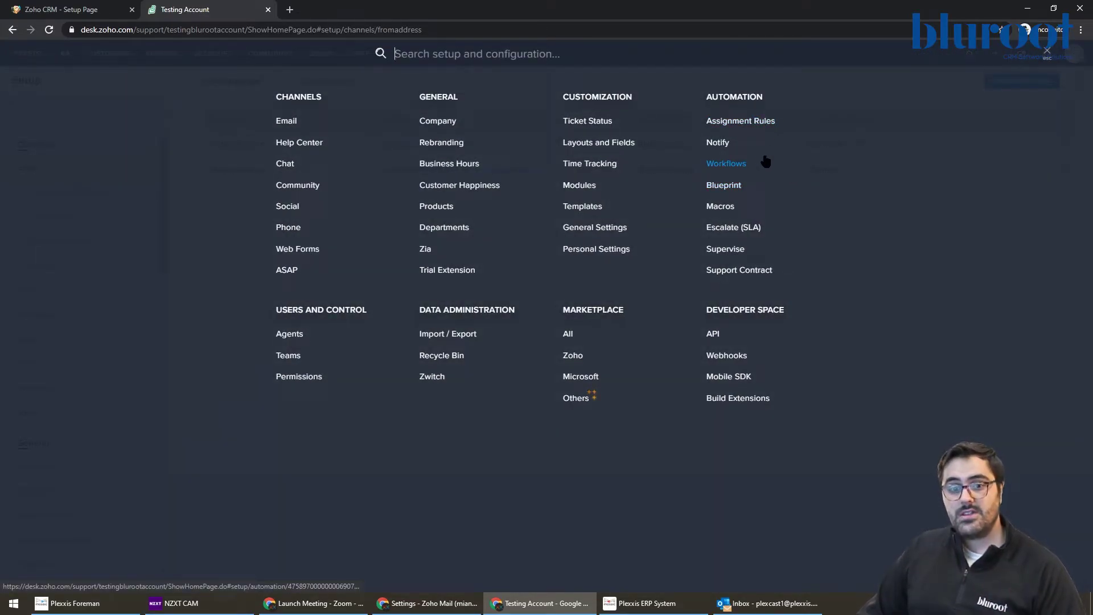
left_click(594, 120)
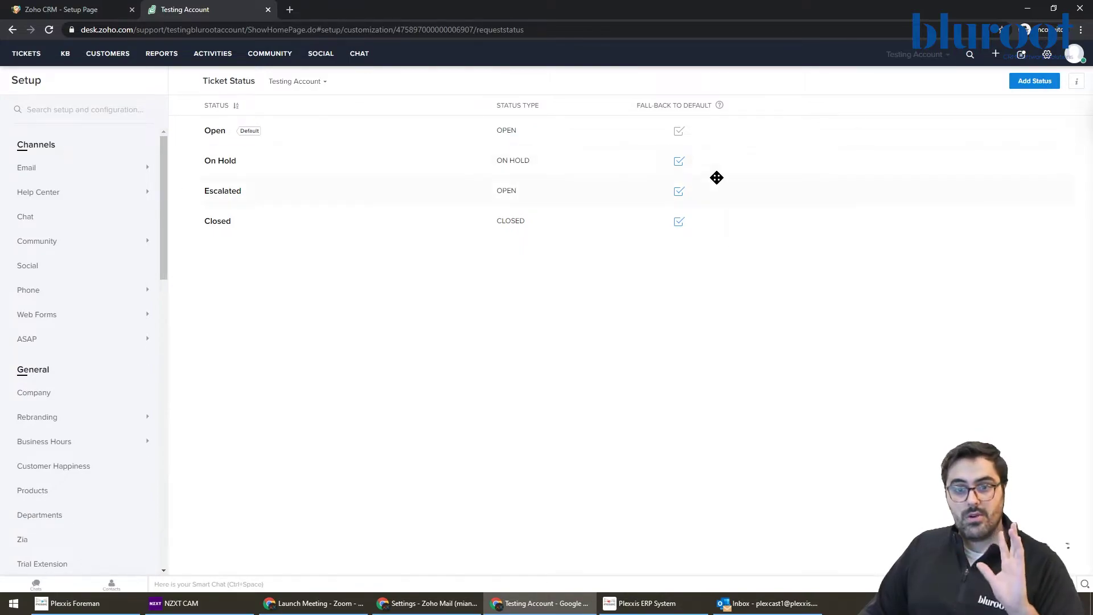
mouse_move(755, 167)
mouse_move(749, 132)
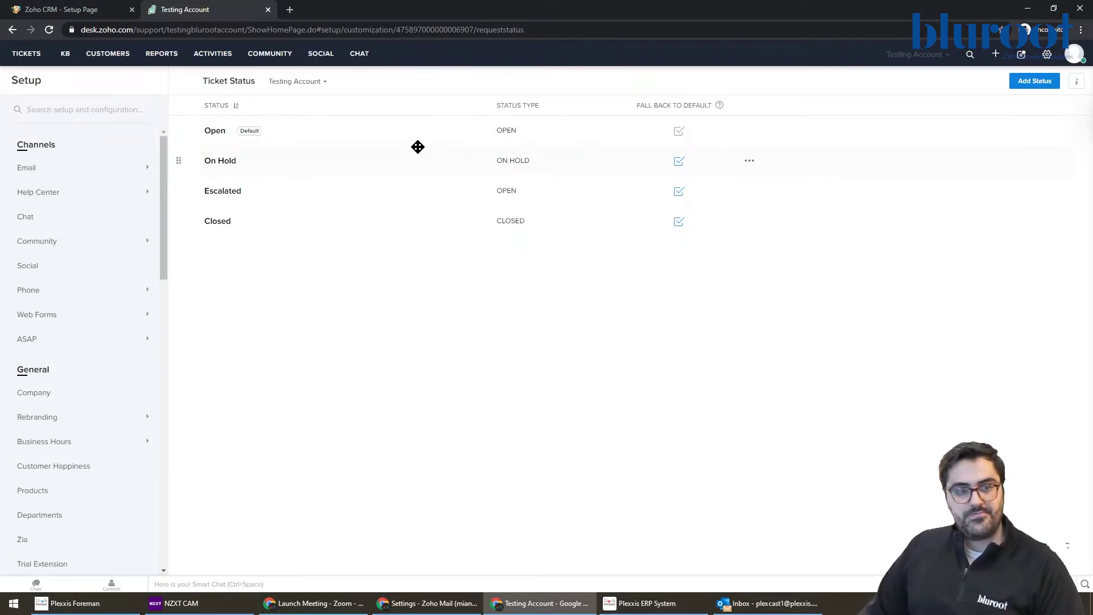
Step: Open Customization > Layouts and Fields and edit the Testing Account ticket layout
left_click(1046, 54)
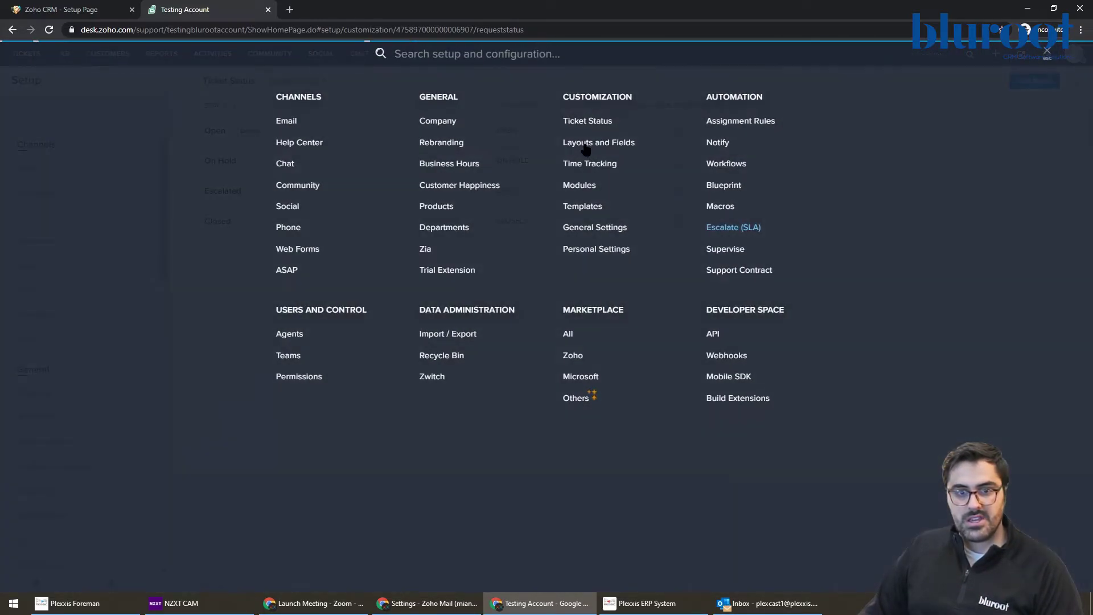
left_click(581, 142)
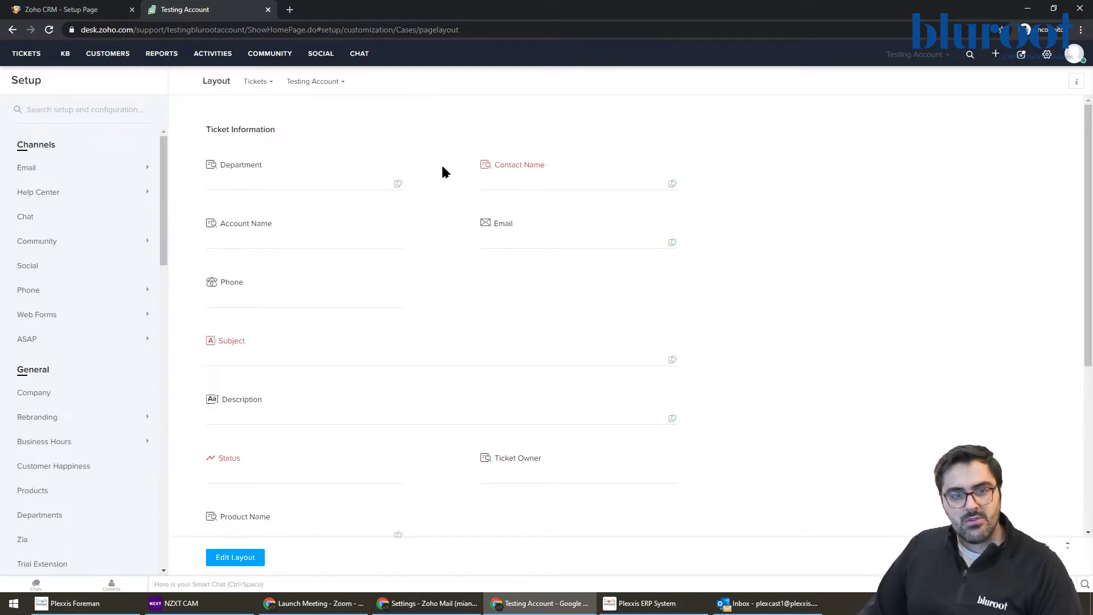
scroll(336, 346, "down", 1)
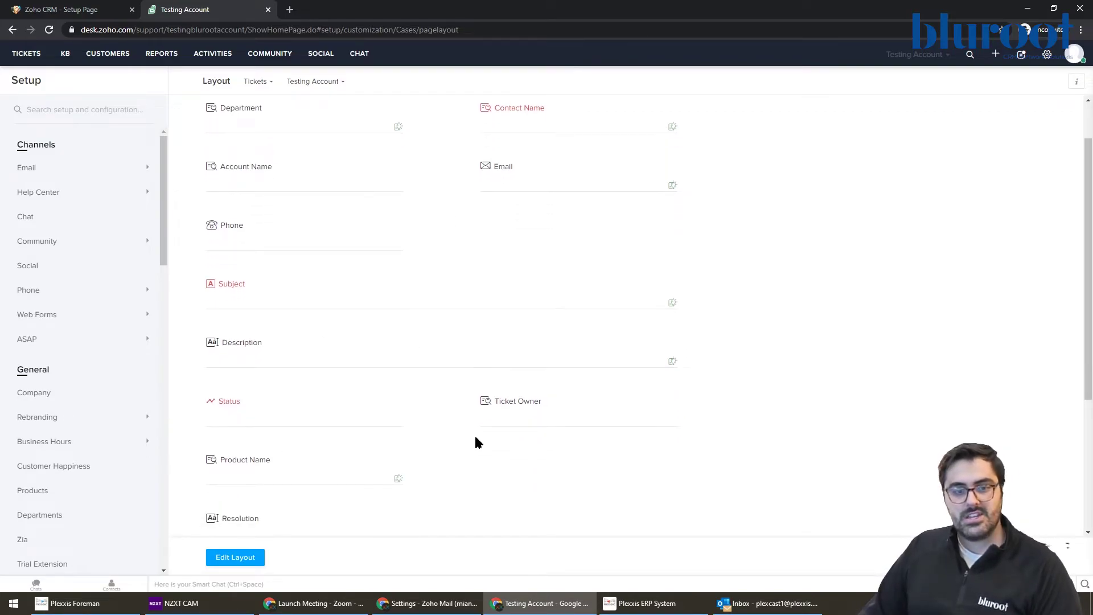
scroll(310, 424, "down", 2)
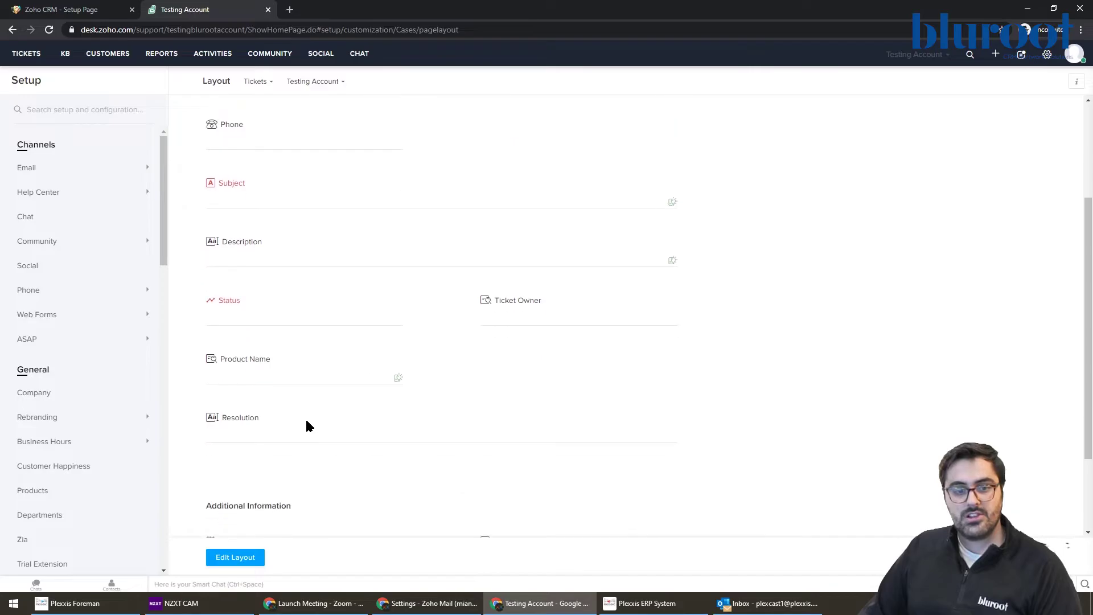
scroll(317, 378, "up", 3)
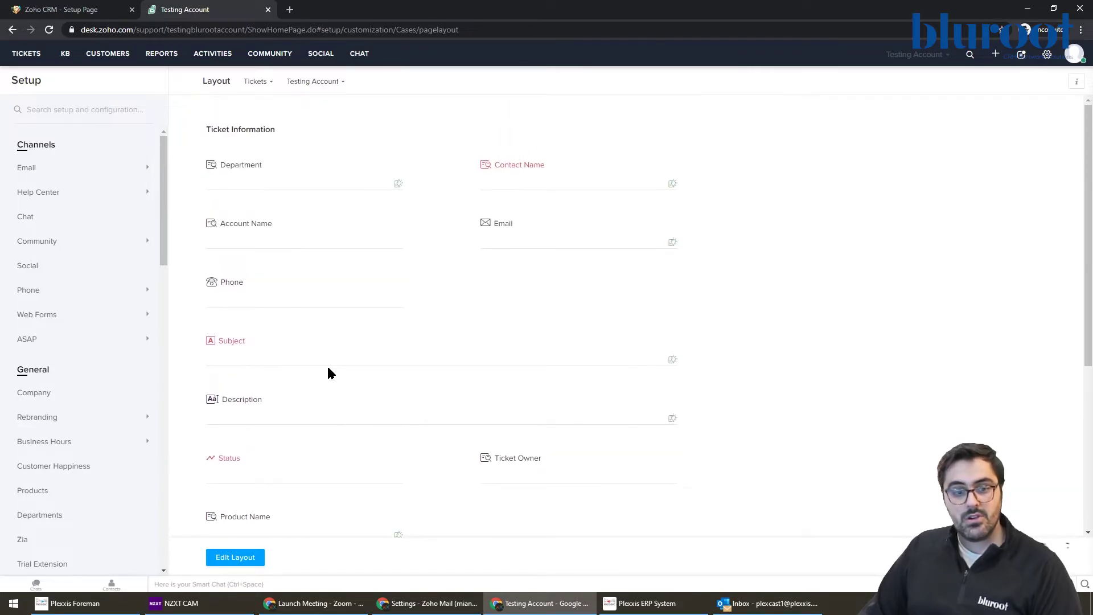
left_click(254, 557)
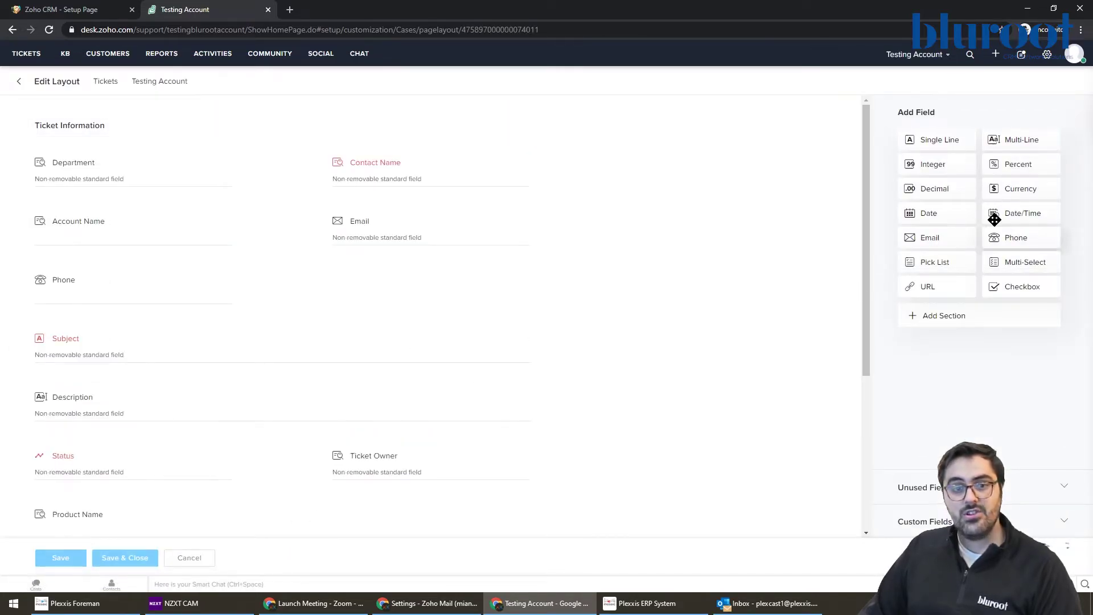
Step: Drop in a pick list field labelled 'Severity' and clear its -None- value
left_click_drag(941, 261, 393, 287)
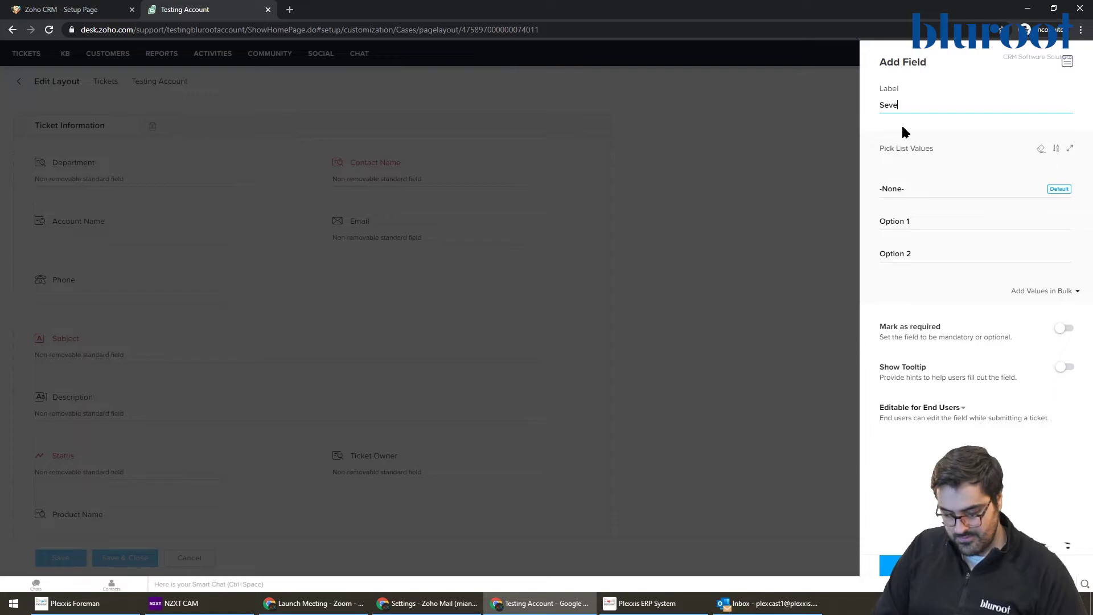
type("Severity")
left_click_drag(937, 188, 866, 190)
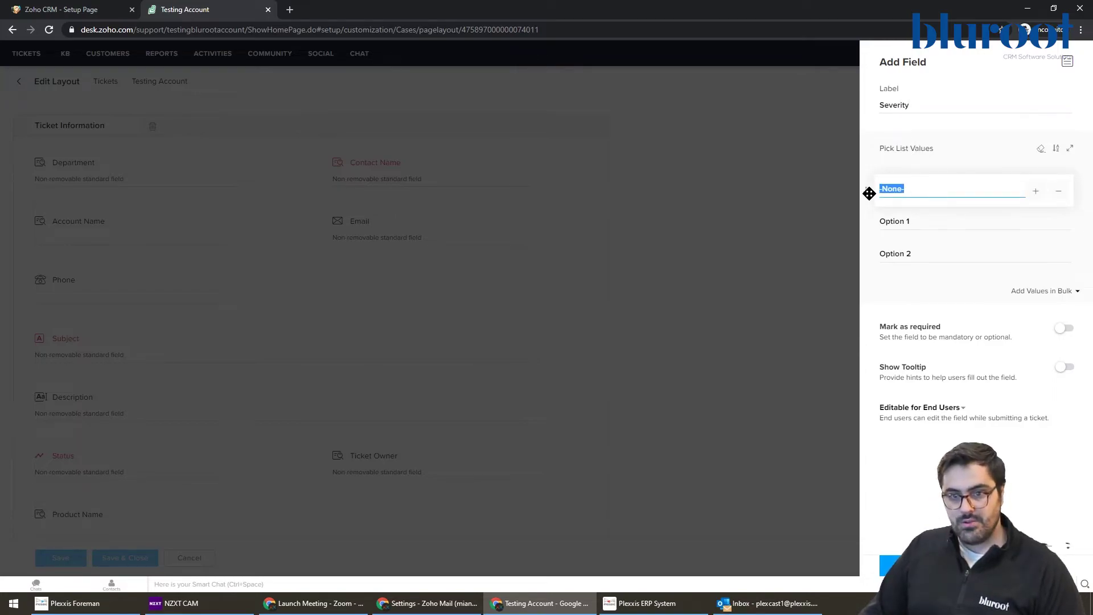
left_click(927, 224)
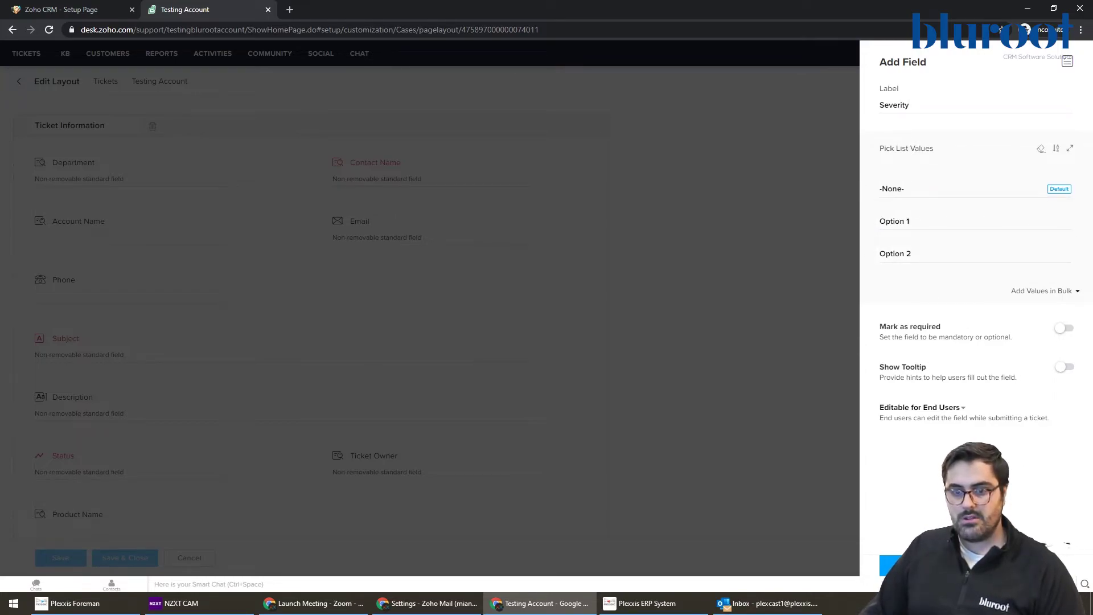
left_click(905, 565)
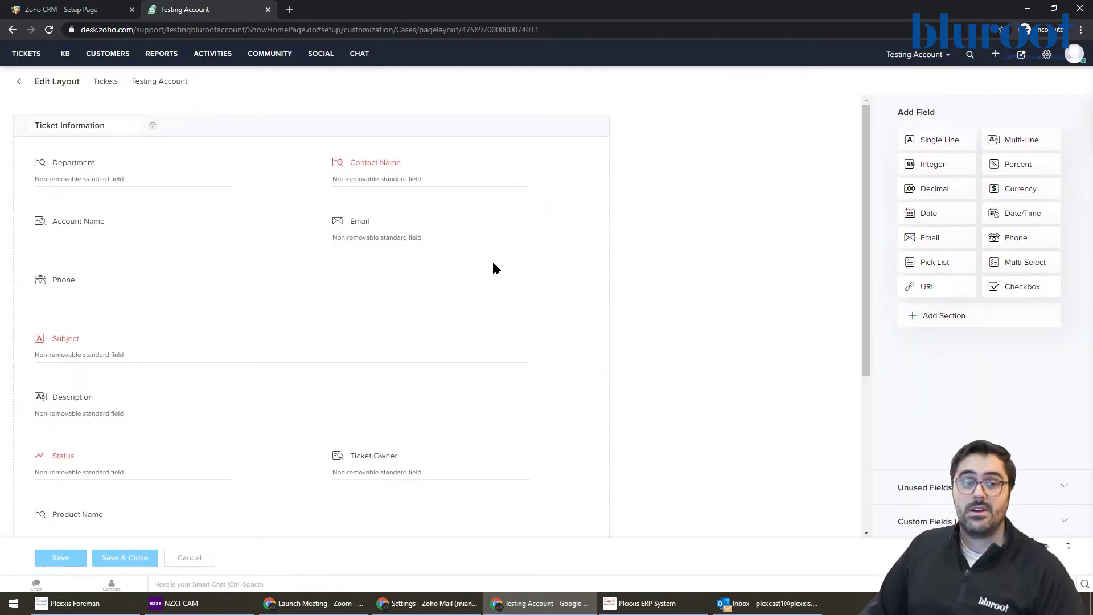
Step: Check the Email field's options, then leave the editor for the Layouts overview
mouse_move(500, 245)
left_click(522, 222)
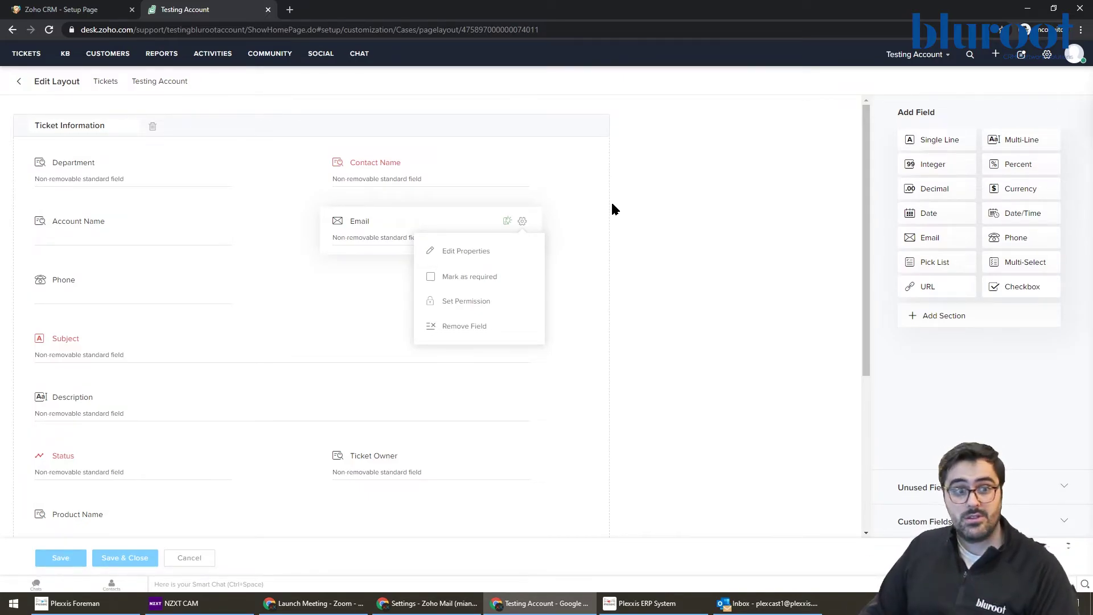
left_click(19, 81)
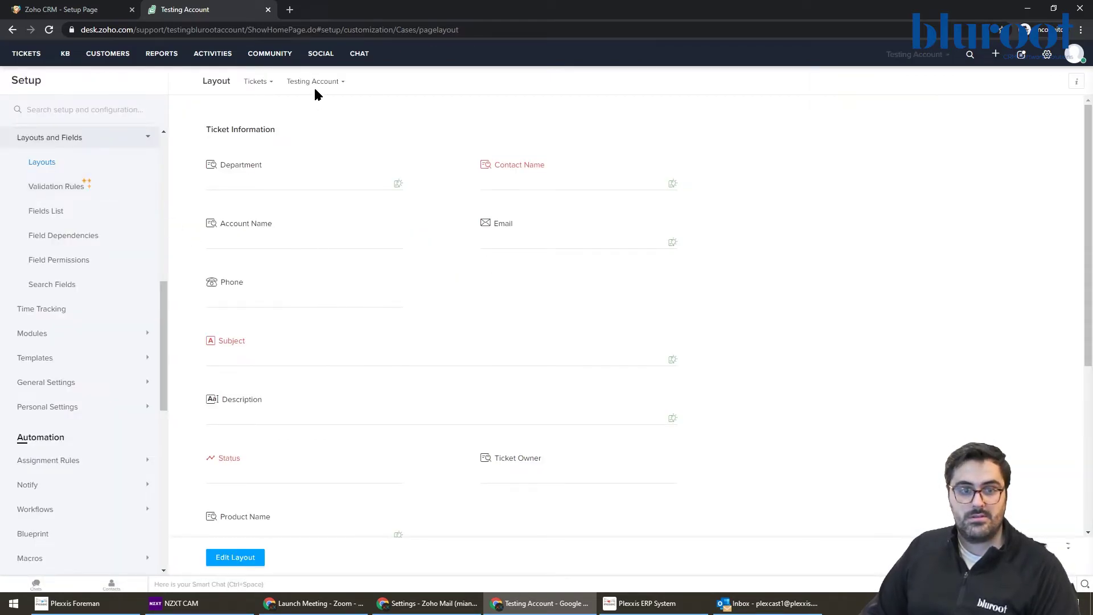
Step: Keep the Testing Account department selected, then switch to the All Tickets list showing ticket #101
left_click(302, 83)
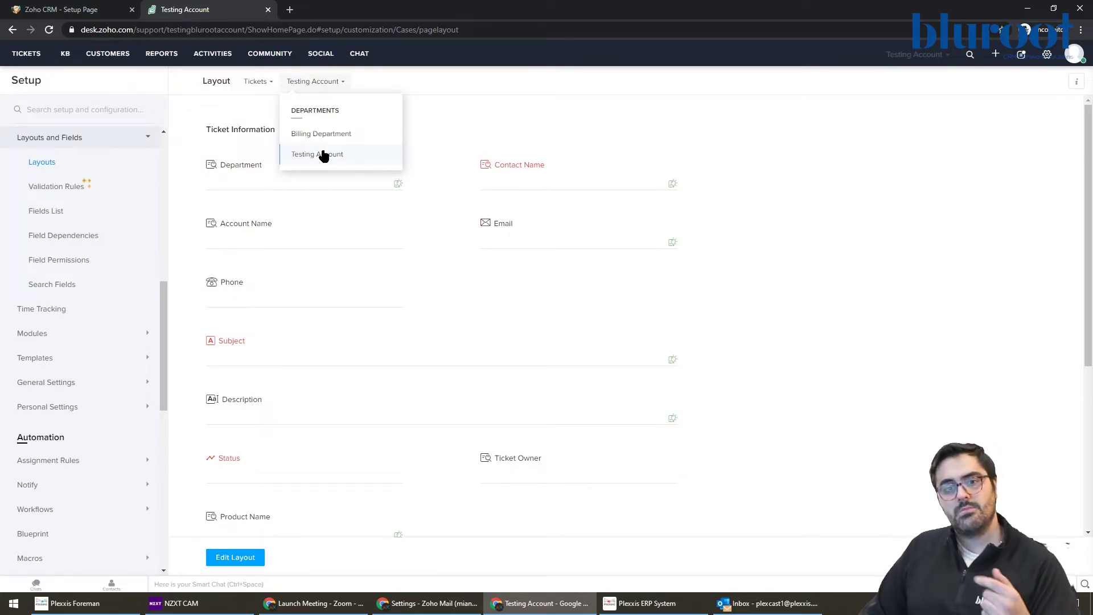
left_click(419, 108)
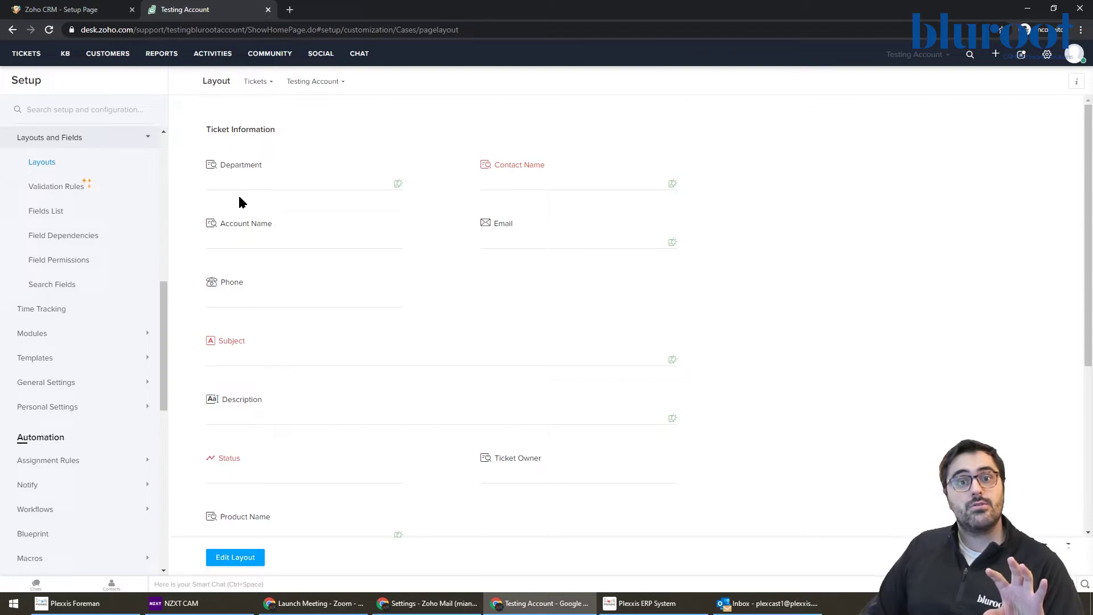
left_click(27, 53)
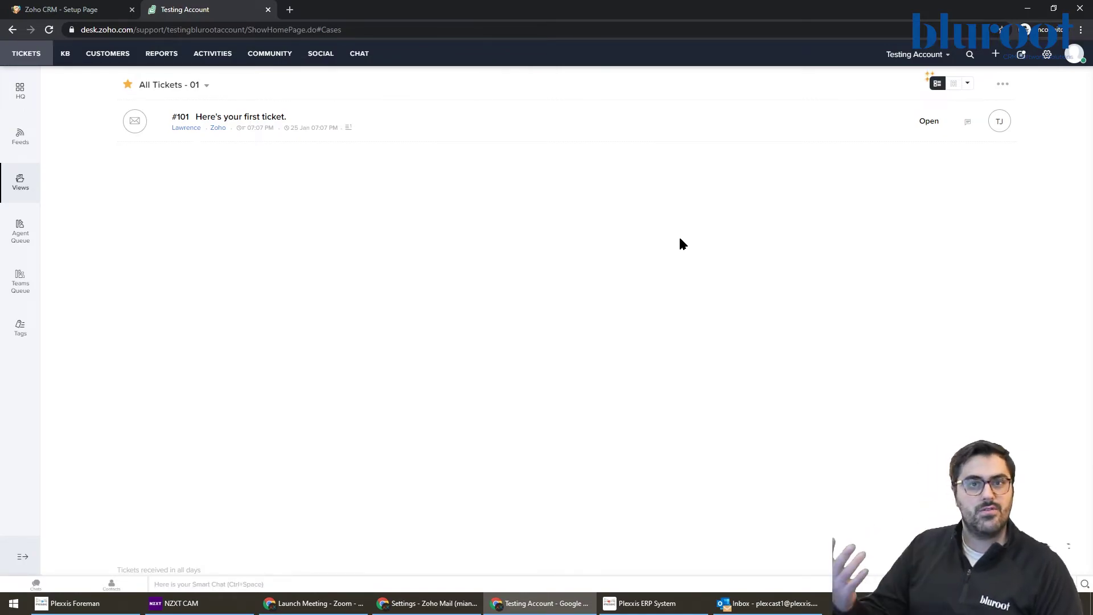
left_click(206, 116)
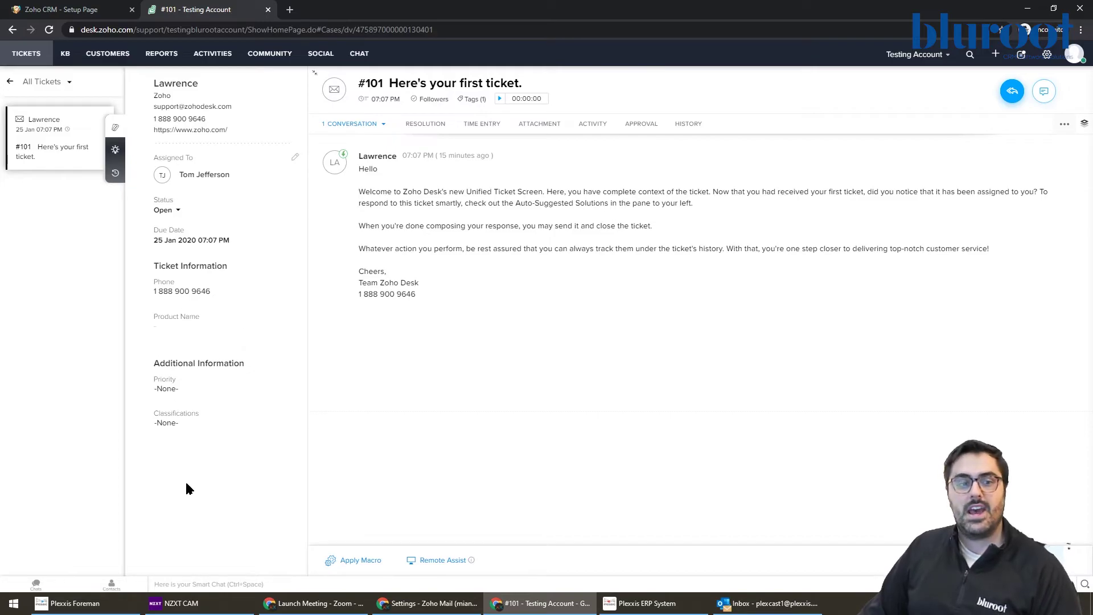
left_click(10, 81)
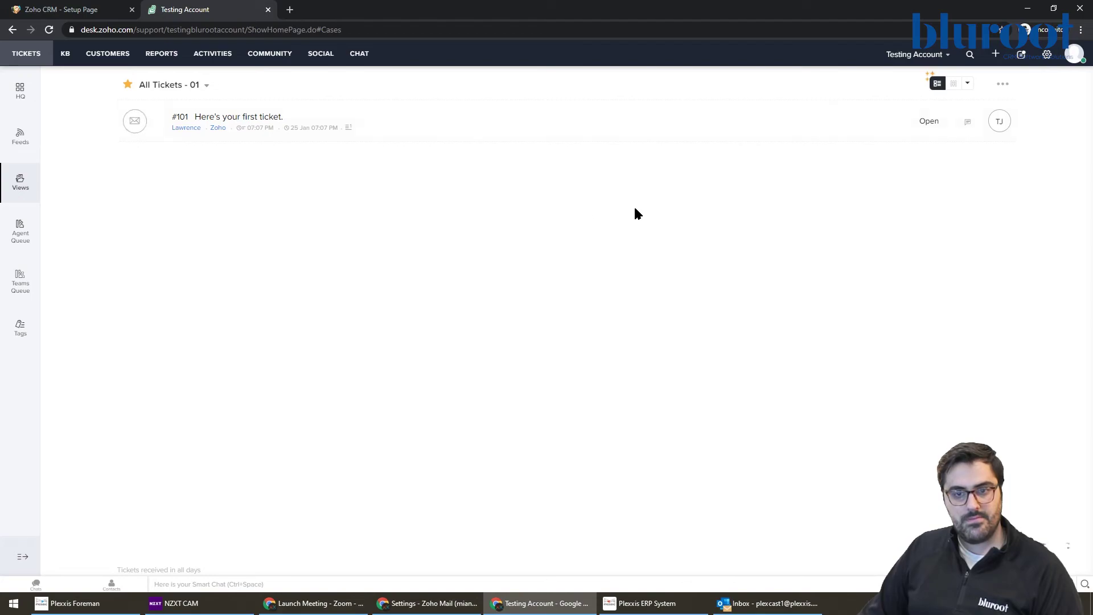
Step: Cycle through the Table, Compact and Classic list layouts, then switch to the board view grouped by due date
left_click(934, 87)
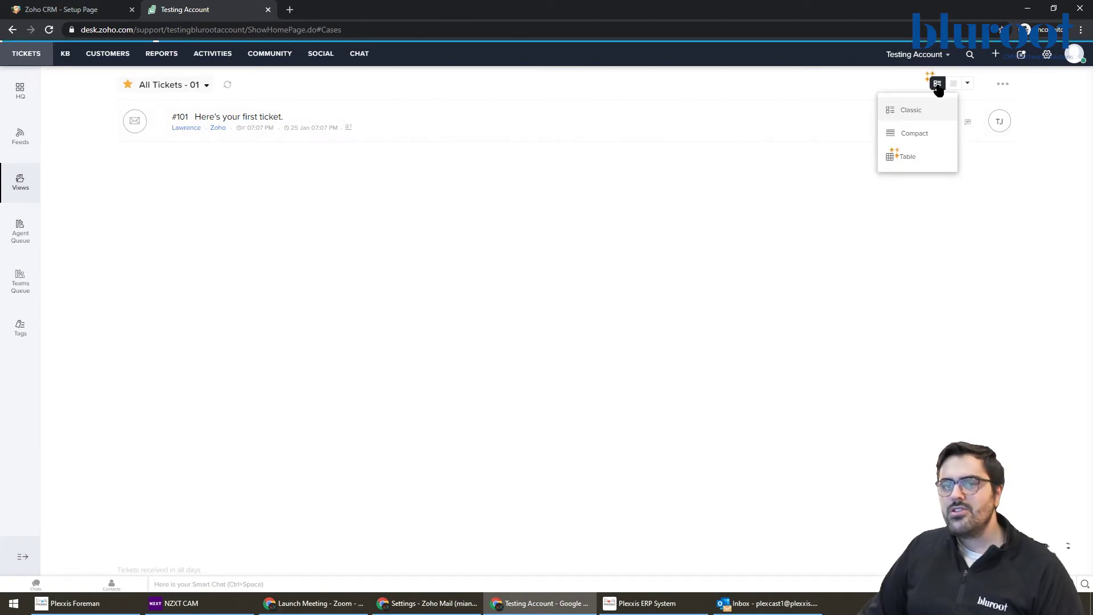
left_click(911, 158)
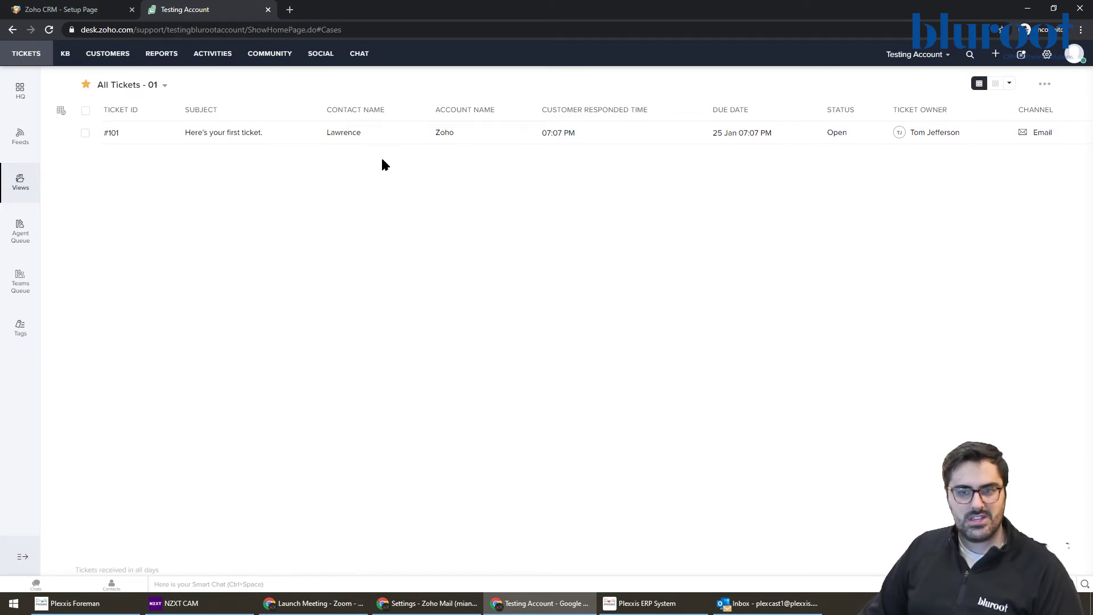
left_click(979, 83)
left_click(963, 134)
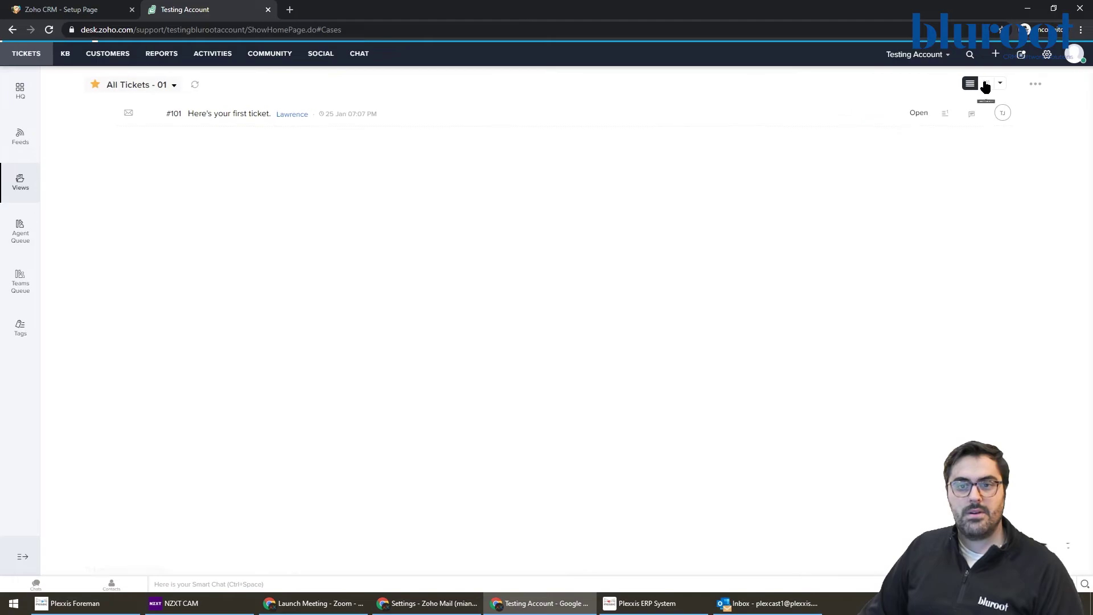
left_click(940, 84)
left_click(940, 84)
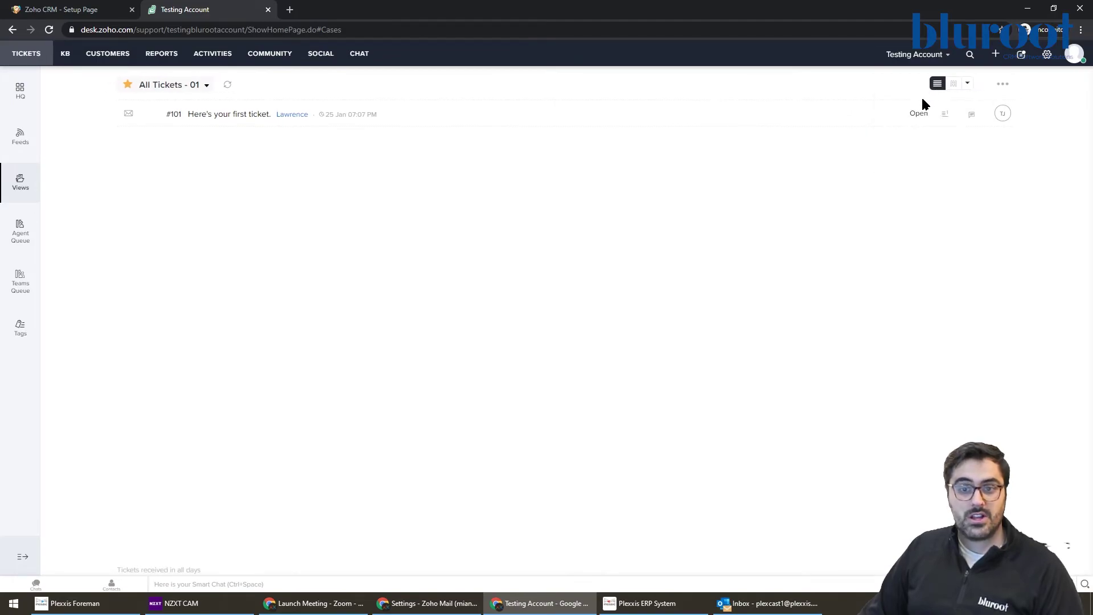
left_click(936, 84)
left_click(910, 109)
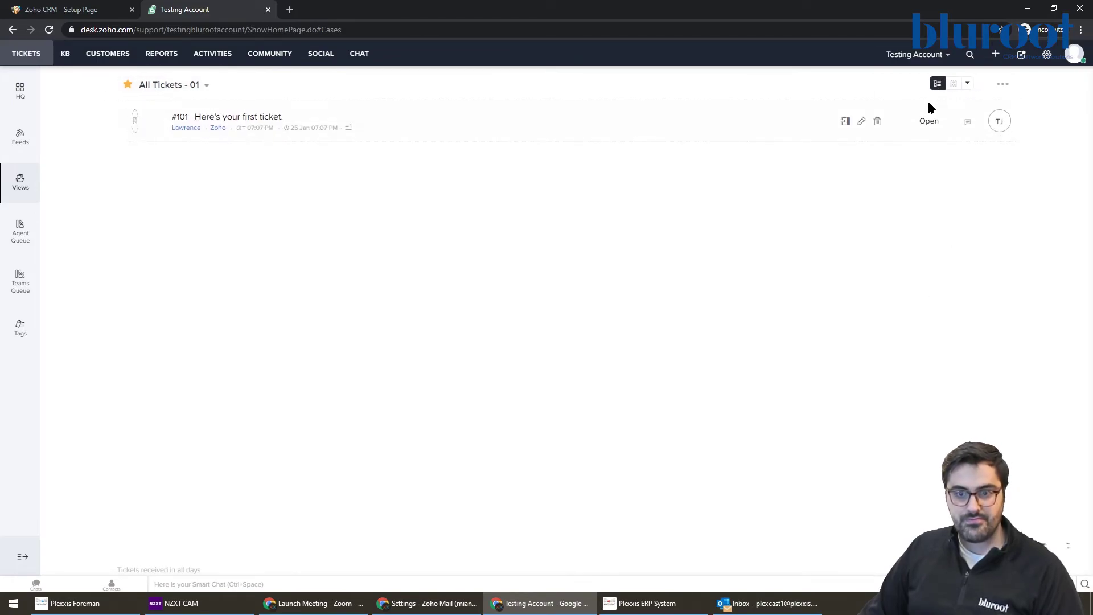
left_click(953, 83)
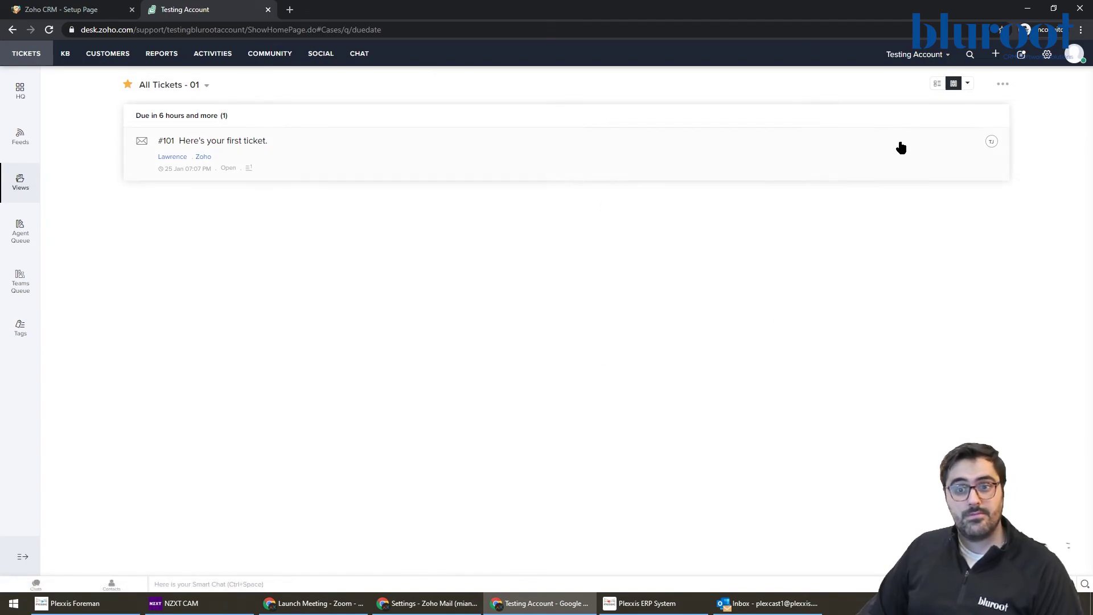
Step: Regroup the ticket board by Status Mode, then by Priority Mode
left_click(966, 83)
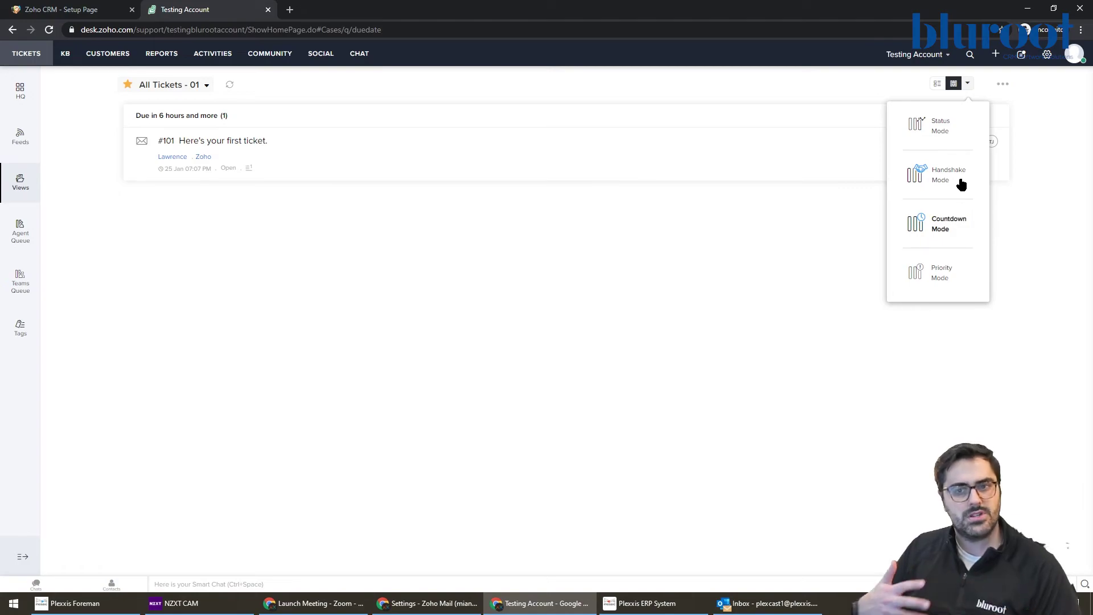
left_click(957, 121)
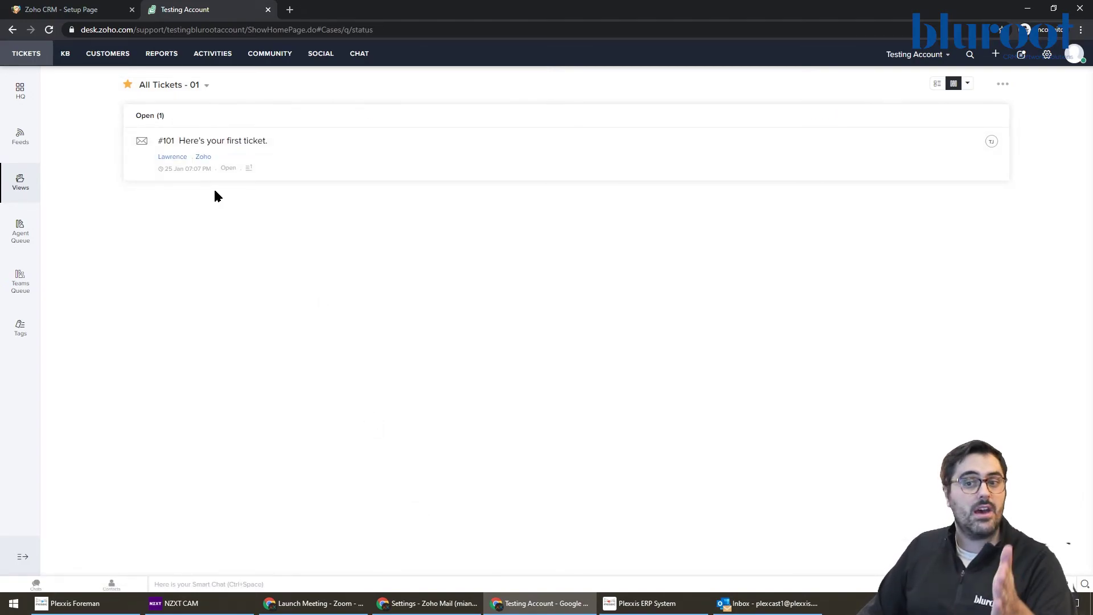
left_click(967, 84)
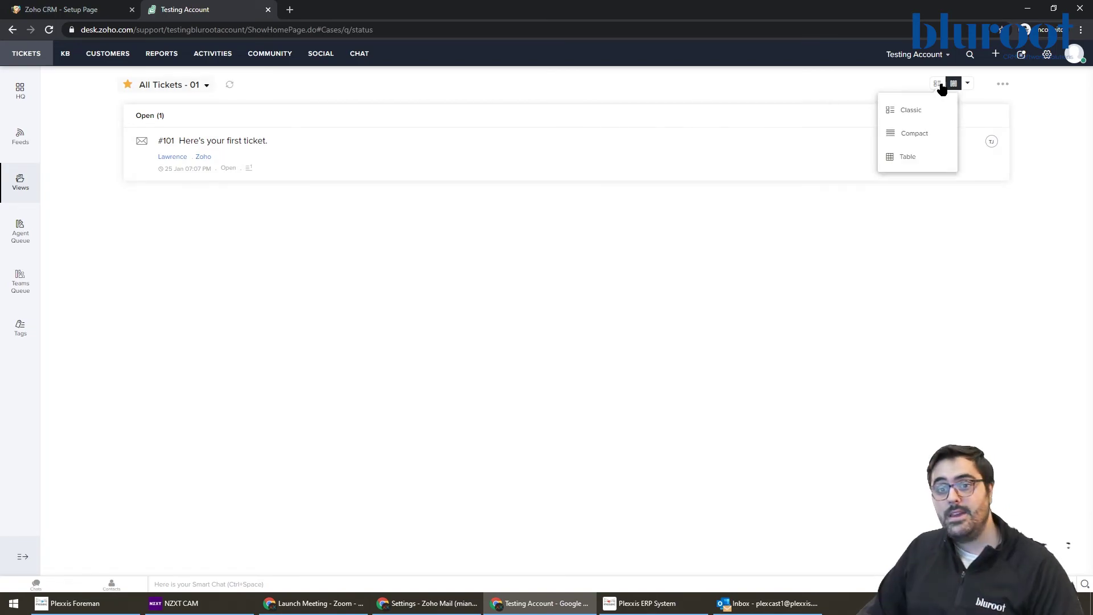
left_click(968, 84)
left_click(968, 85)
left_click(946, 268)
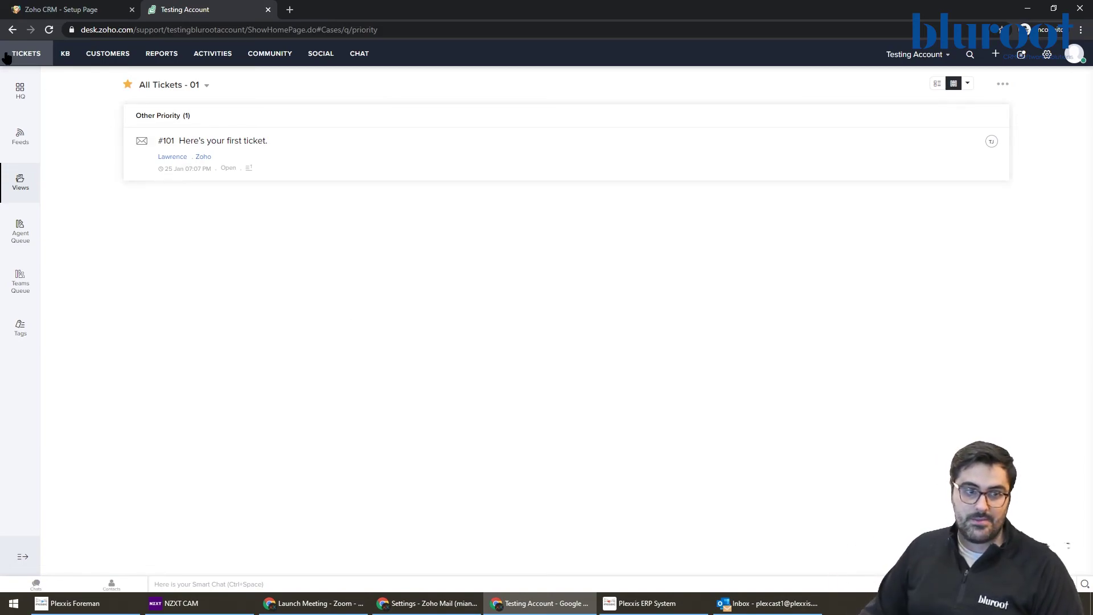
left_click(213, 147)
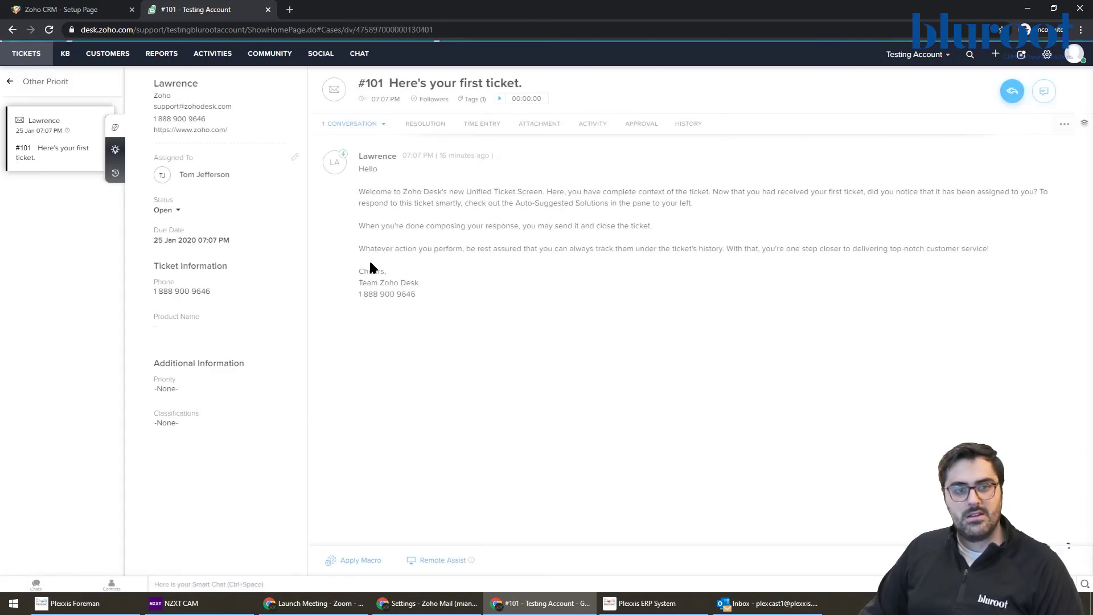
mouse_move(1008, 90)
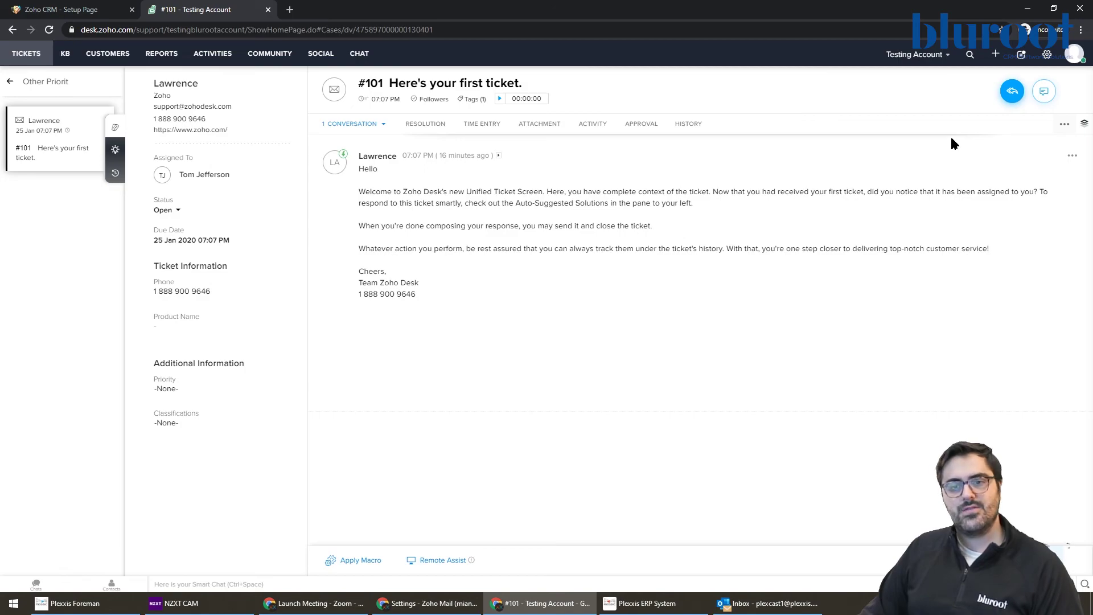
left_click(1043, 92)
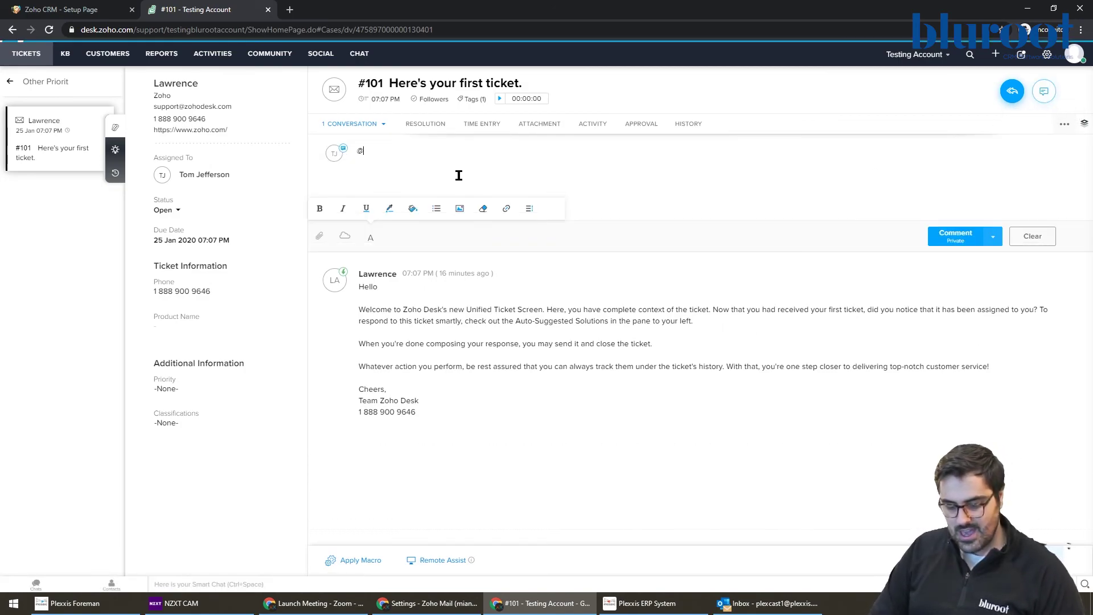
type("@michael, ta")
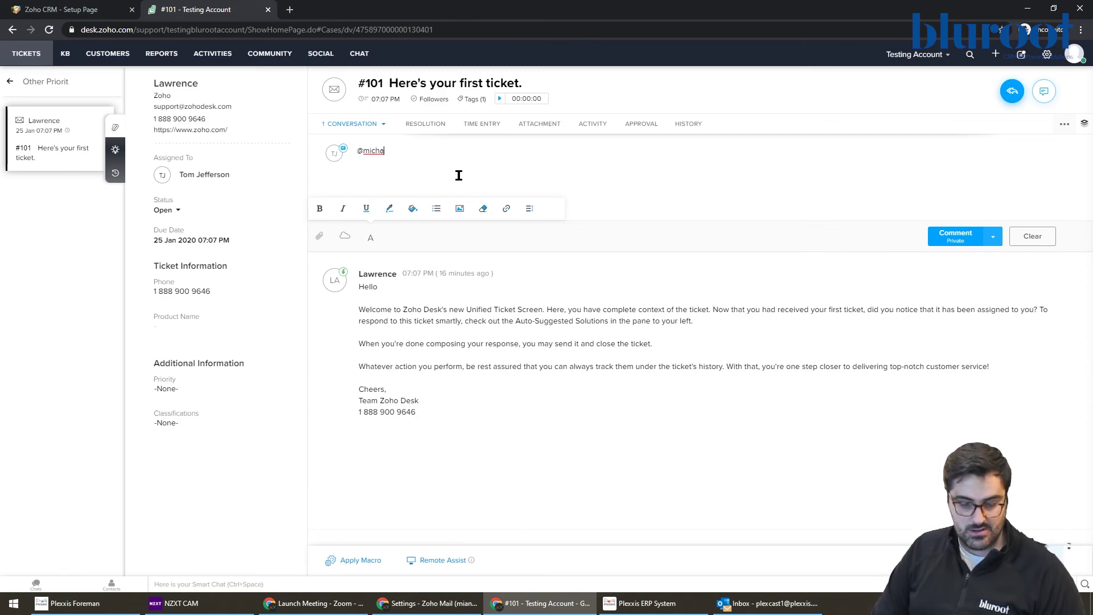
type("ke a ")
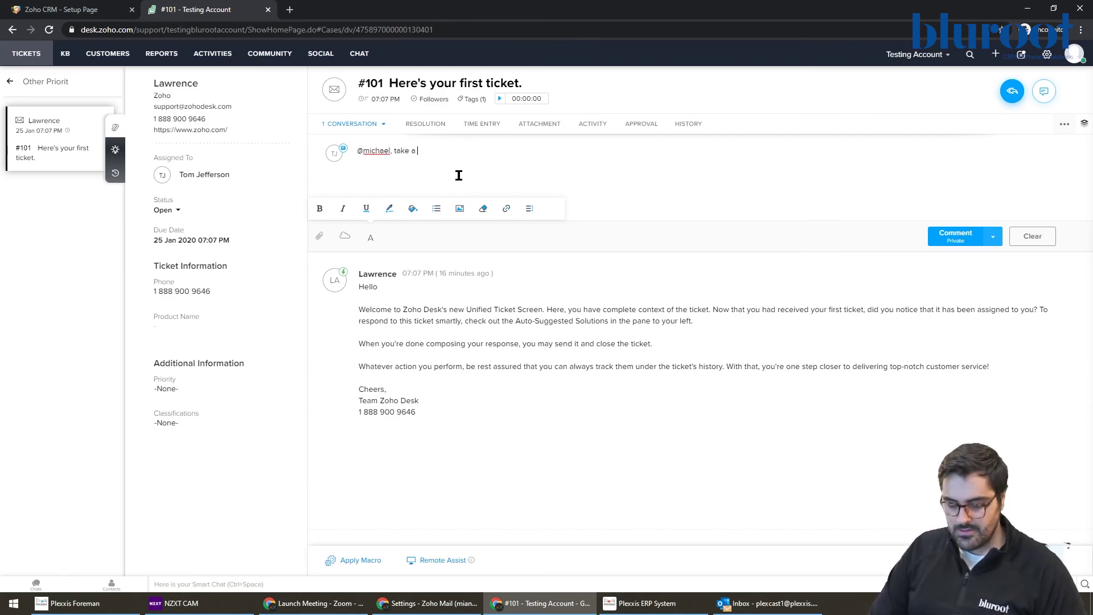
type("look and hel")
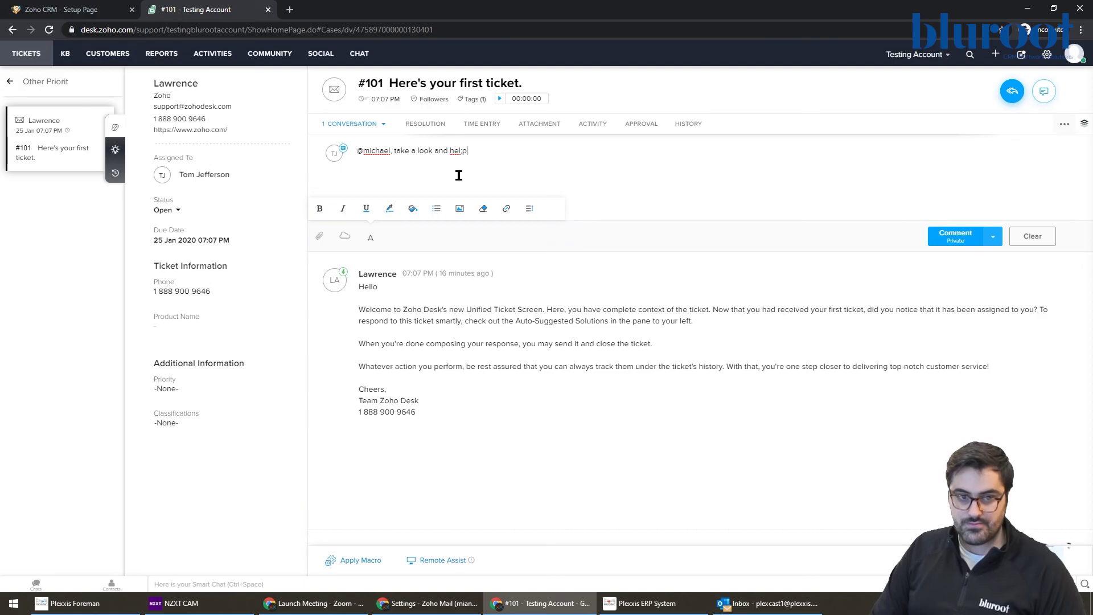
type("p me out")
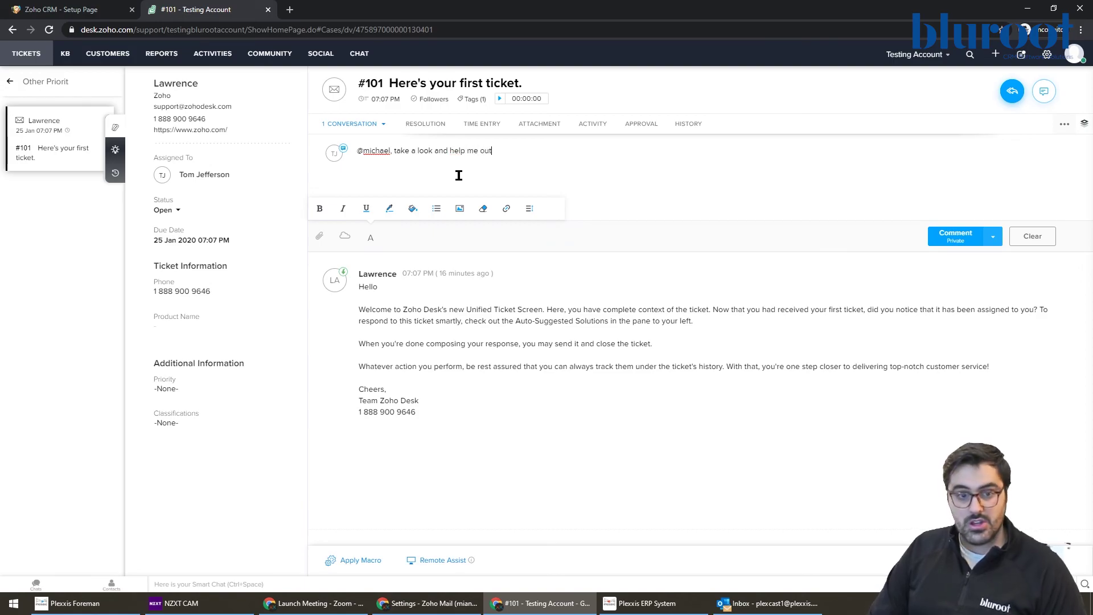
left_click(944, 235)
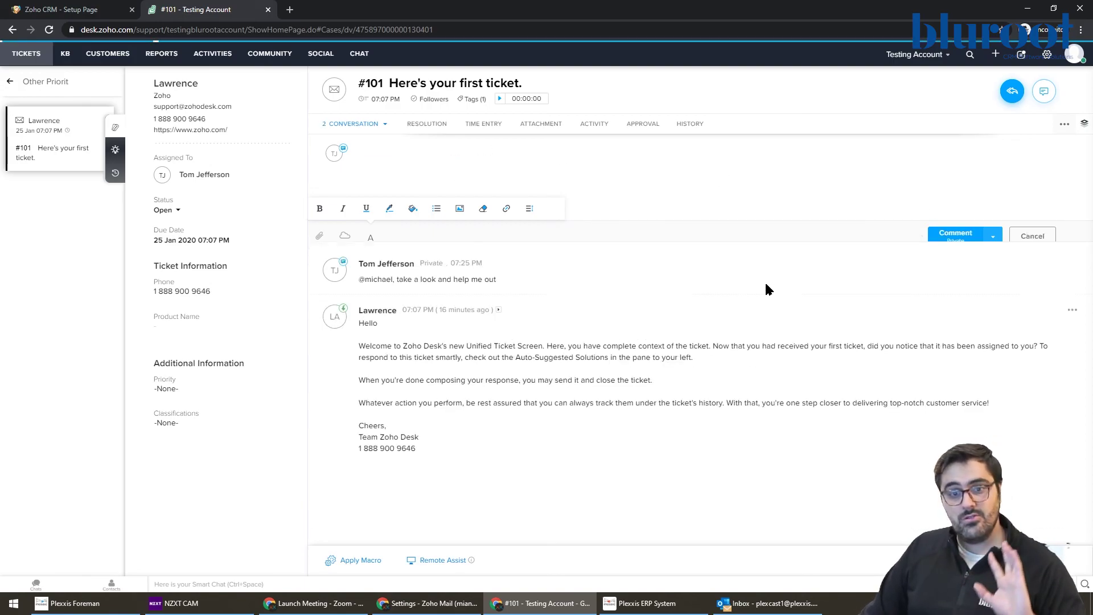